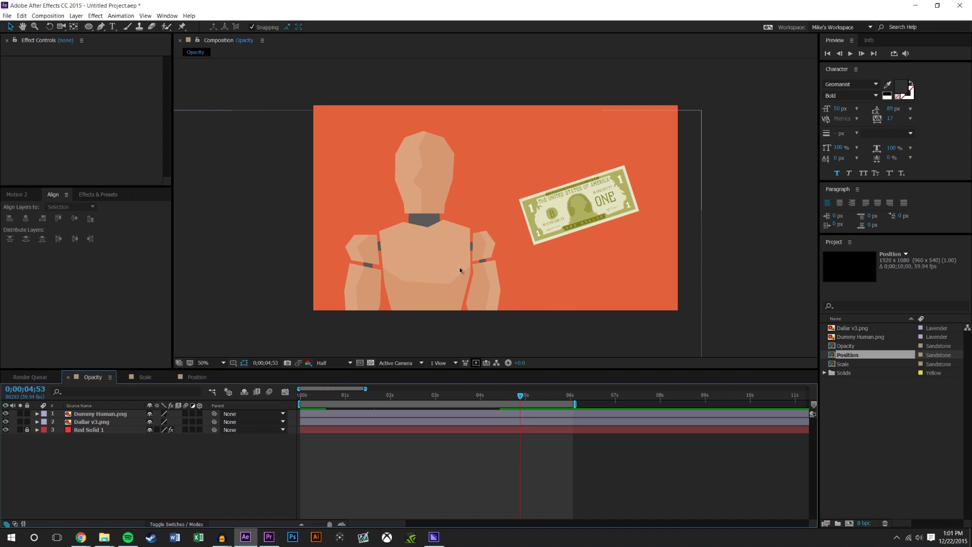
Scrub back in time and play, then stop, a preview of the animation
left_click_drag(367, 398, 309, 396)
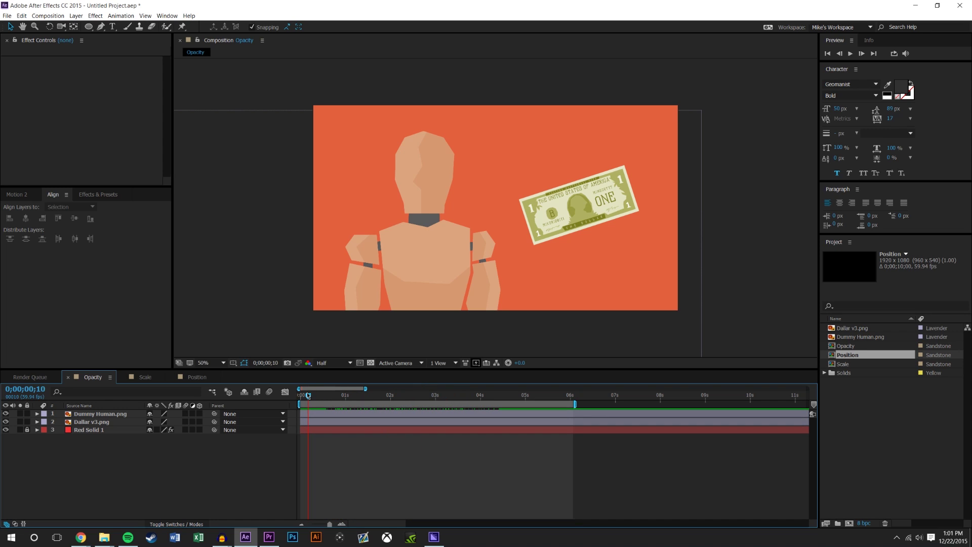
left_click(850, 54)
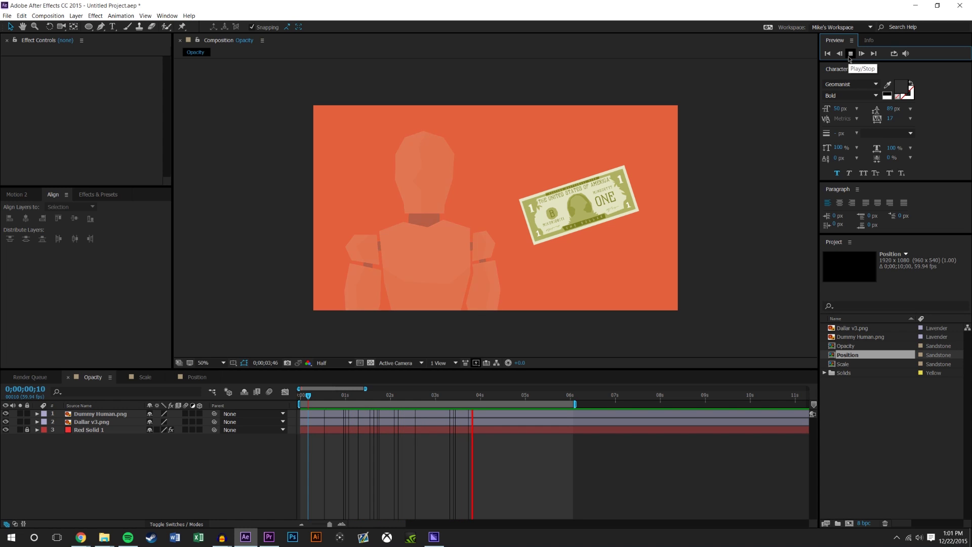
left_click(851, 54)
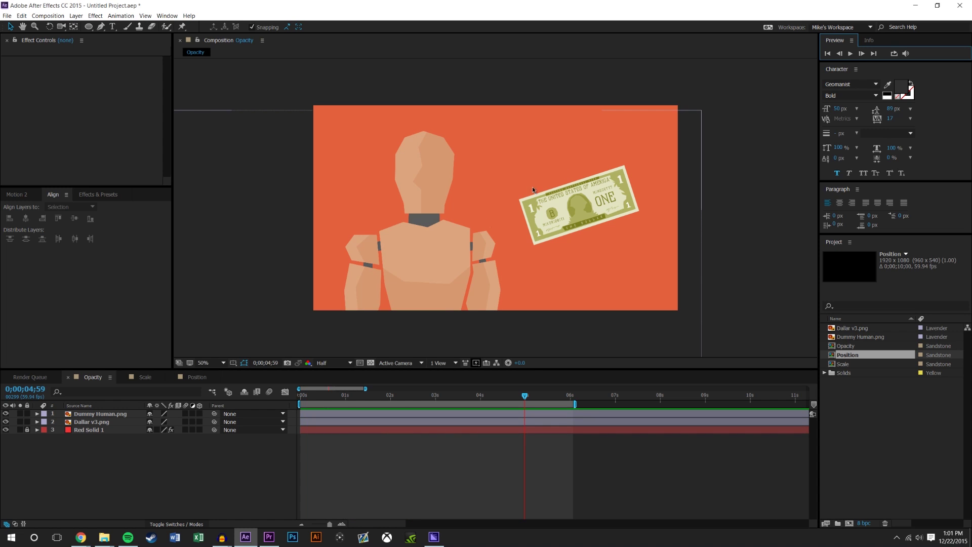
left_click(232, 446)
left_click(74, 423)
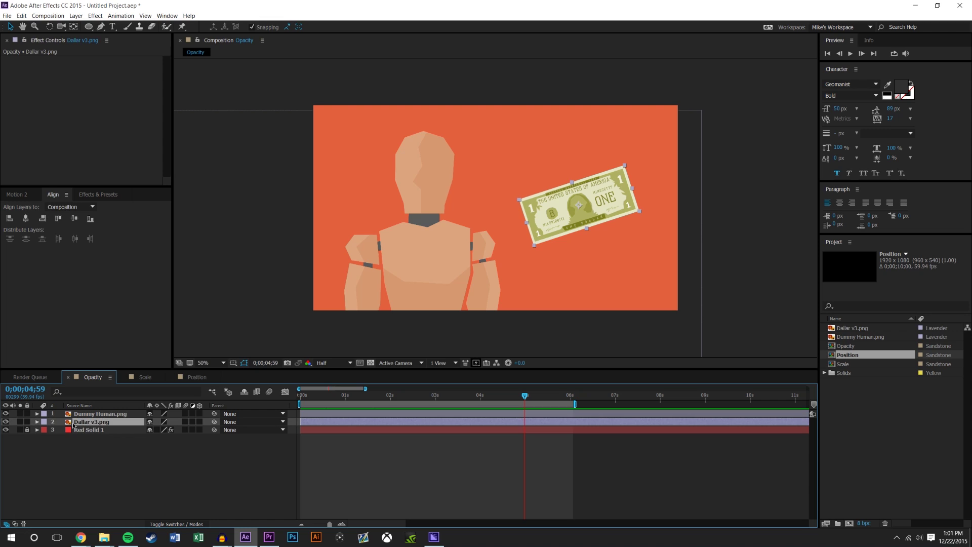
Show the Dummy Human.png layer's Opacity keyframes and play from where the figure fades out
left_click(101, 415)
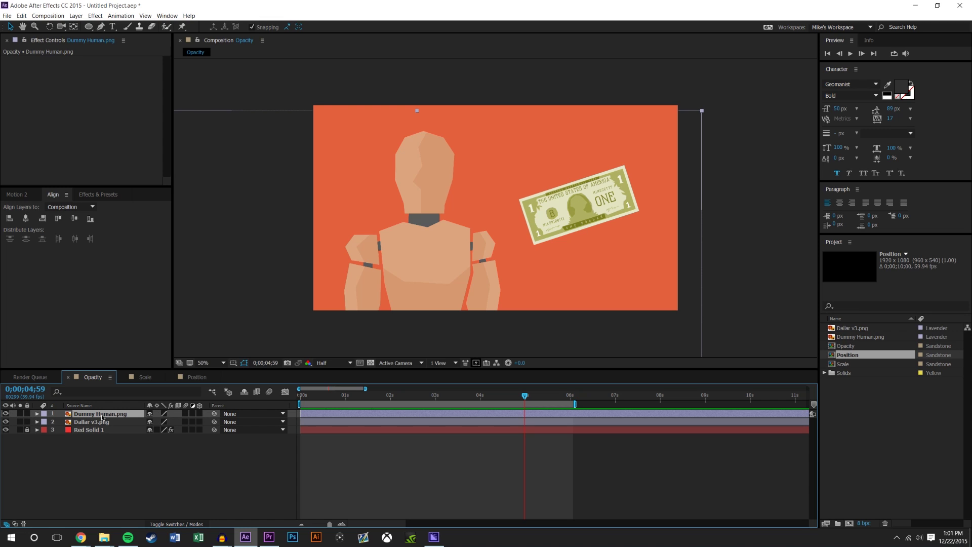
key("p")
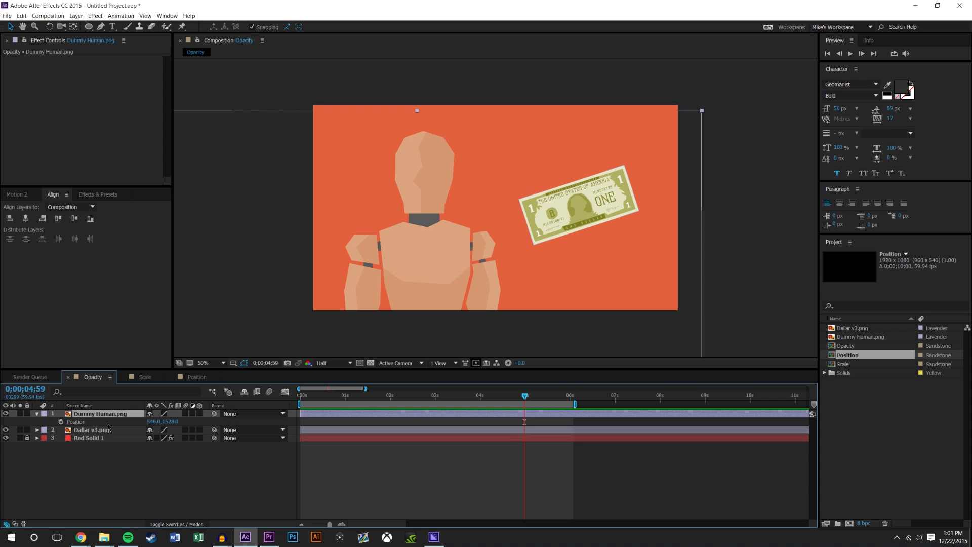
key("t")
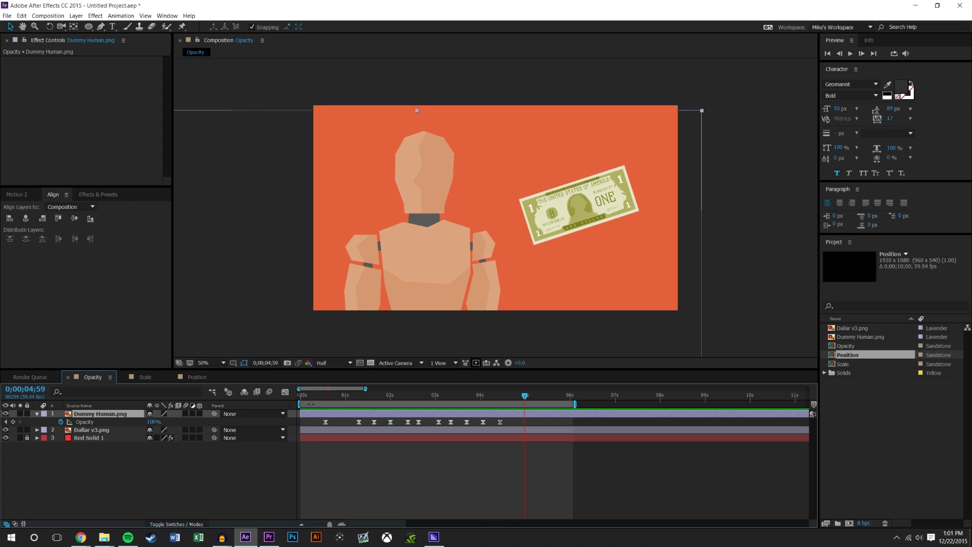
left_click_drag(321, 395, 445, 396)
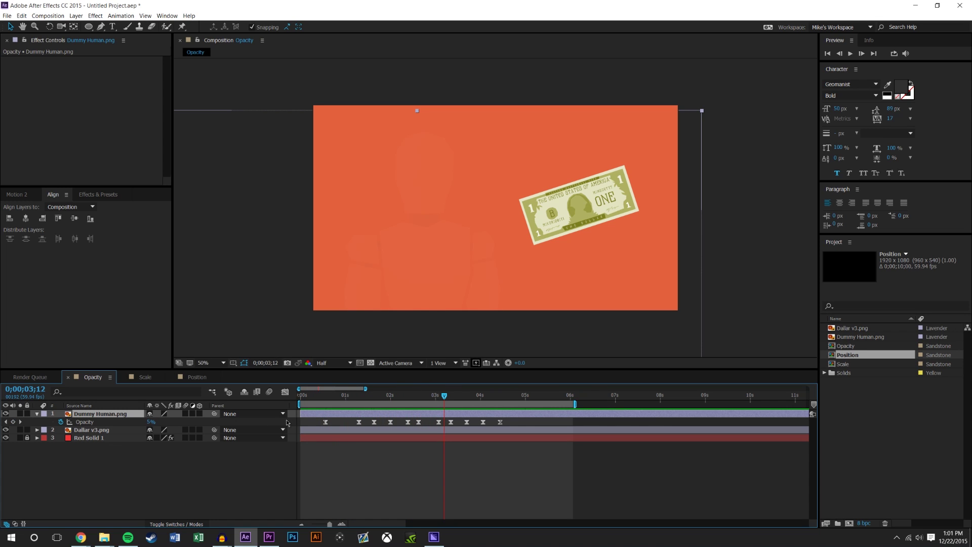
key("space")
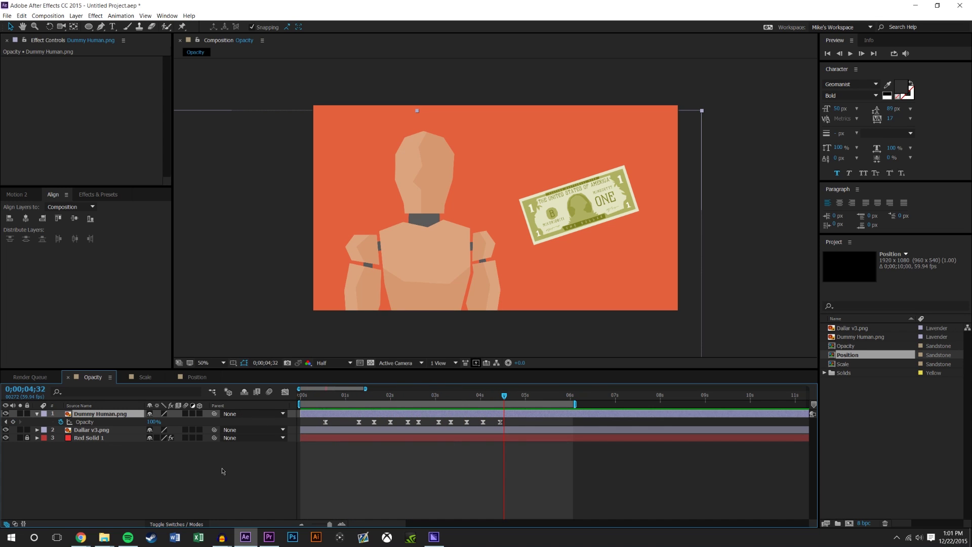
Display the figure's Opacity curve in the Graph Editor and scrub along it
left_click(223, 471)
left_click(285, 391)
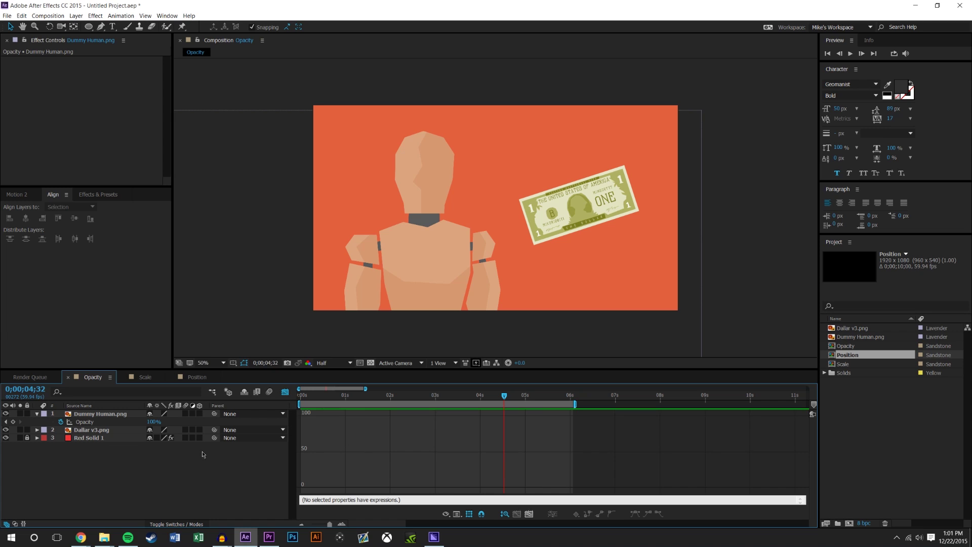
left_click(85, 422)
left_click_drag(370, 395, 452, 395)
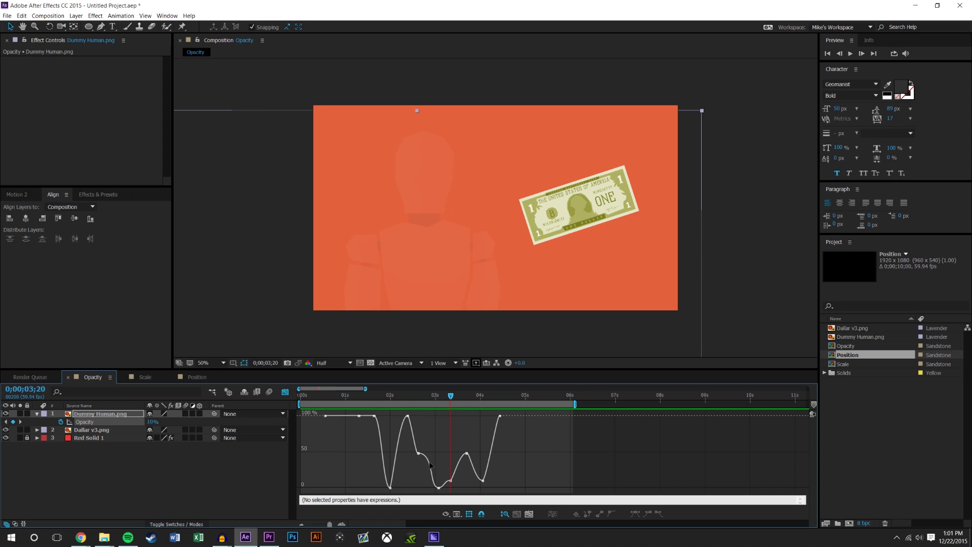
Copy Dummy Human's Opacity keyframes onto Dallar v3.png, aligned in time with the figure's
left_click(140, 474)
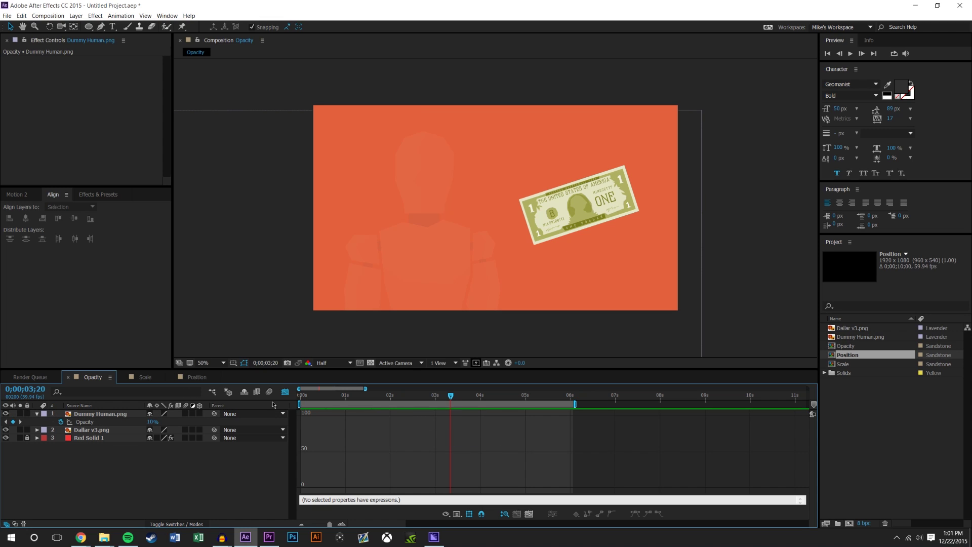
left_click(286, 392)
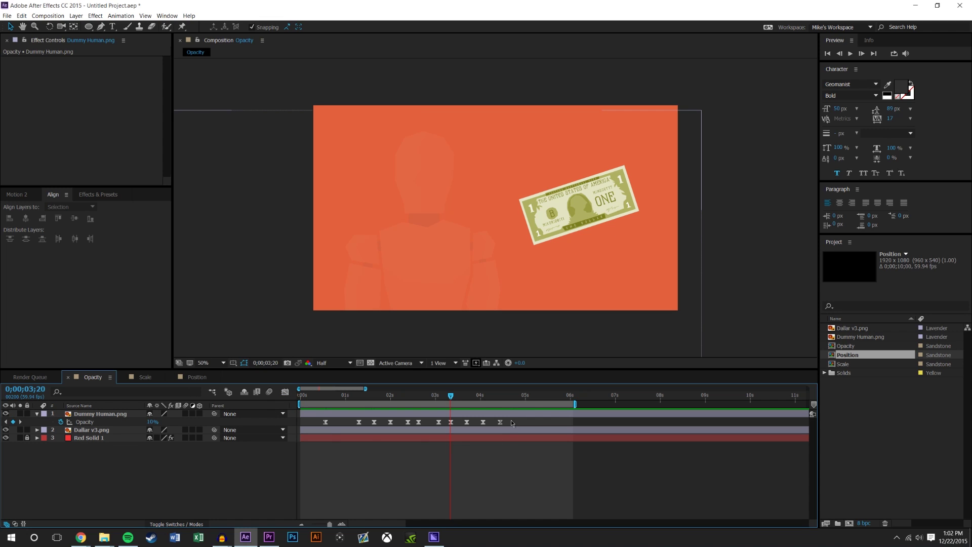
left_click(91, 423)
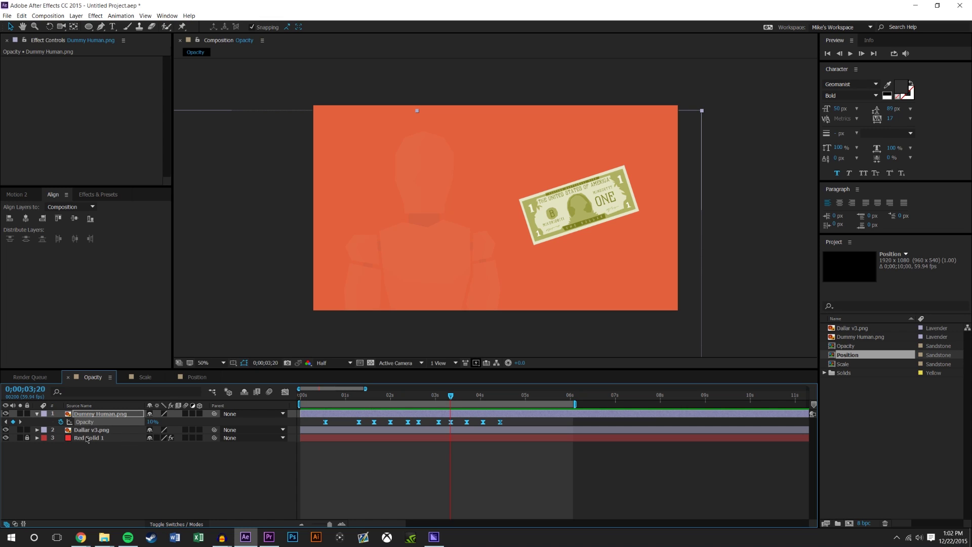
left_click(87, 431)
key("Return")
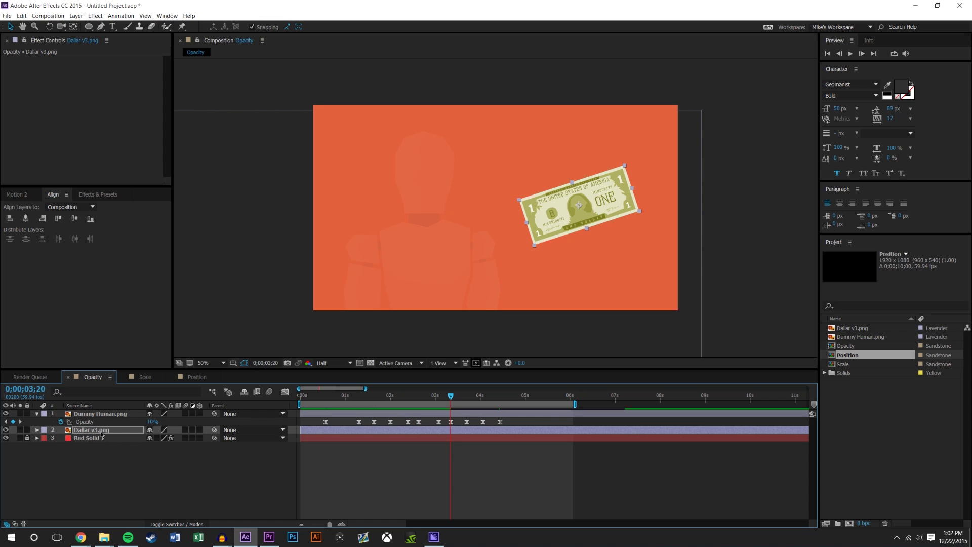
key("ctrl+v")
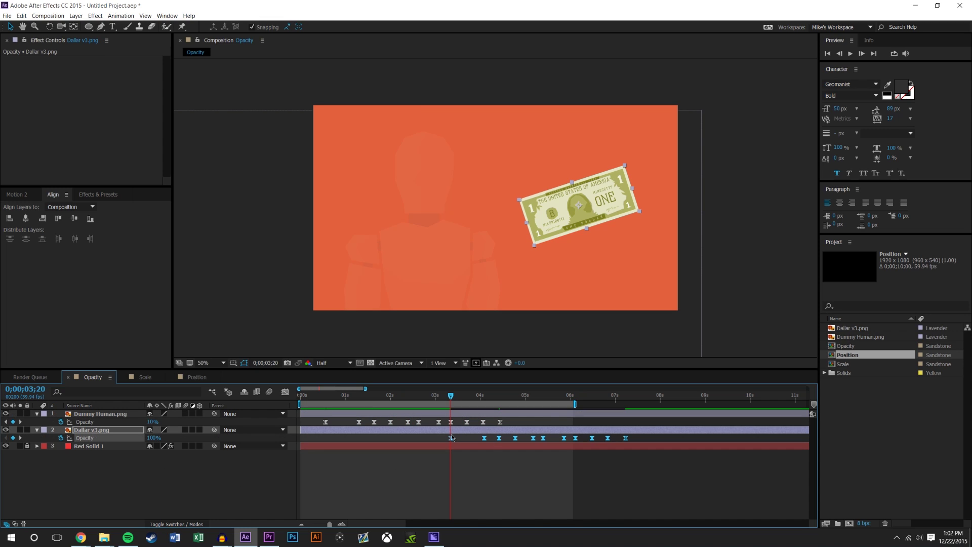
left_click_drag(451, 438, 326, 438)
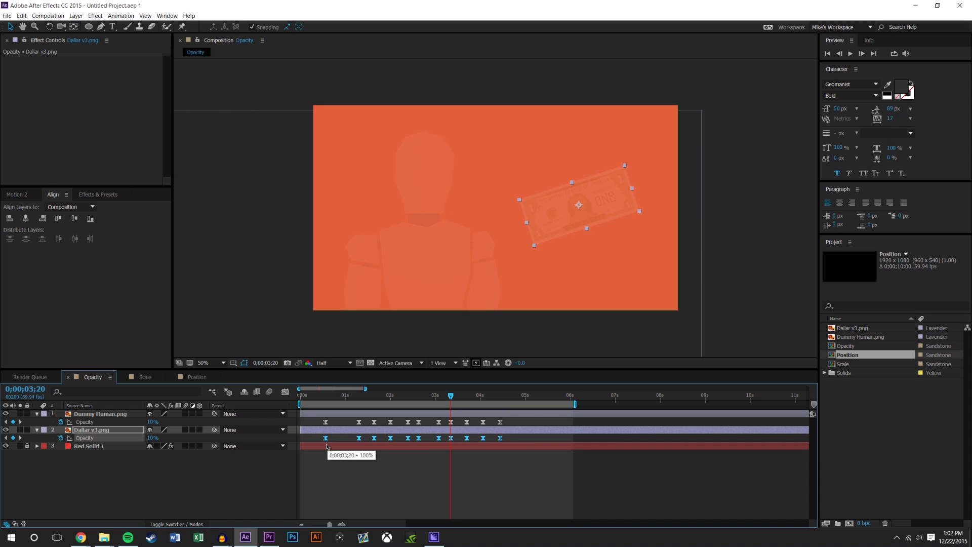
Shift the figure's second Opacity keyframe slightly earlier and its last one later, then compare both fades
left_click(354, 490)
left_click_drag(359, 422, 351, 422)
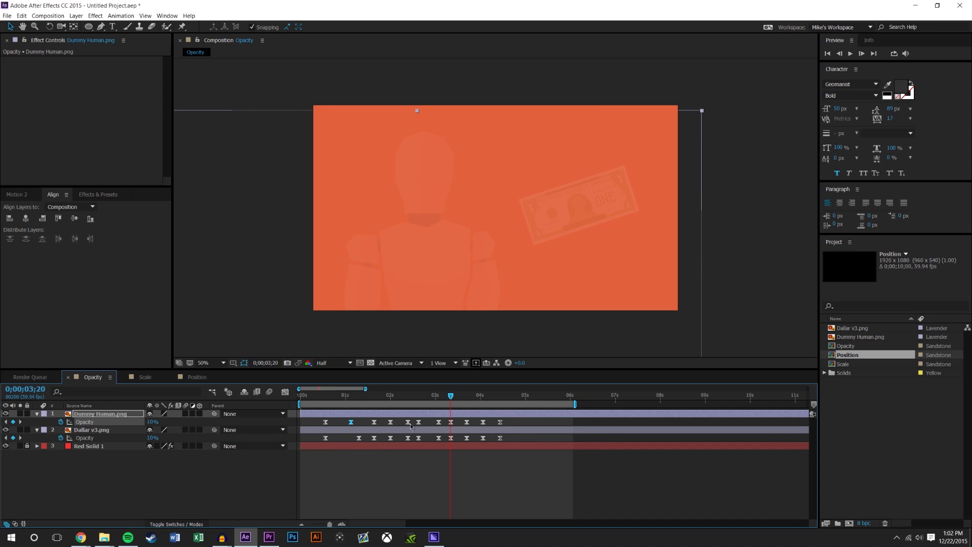
left_click_drag(500, 422, 493, 398)
left_click(116, 449)
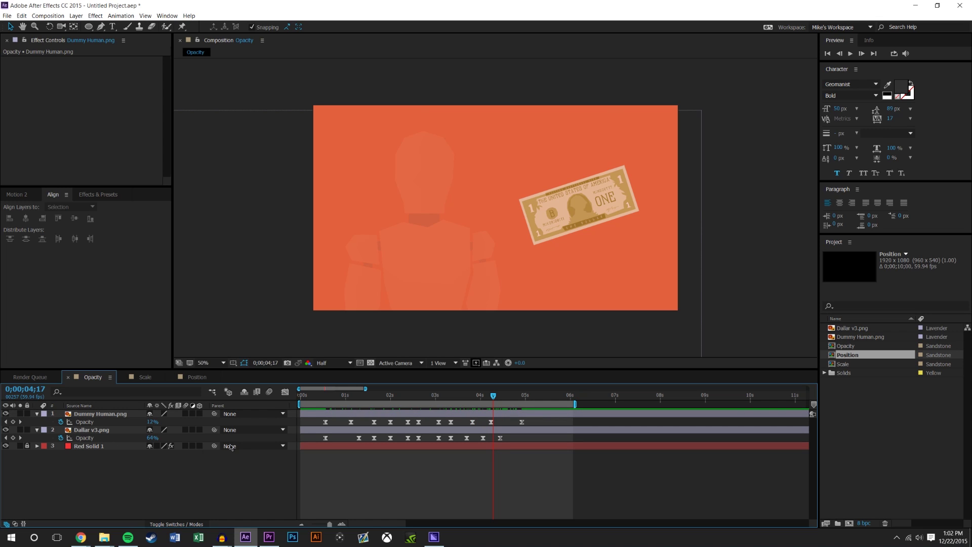
left_click(319, 394)
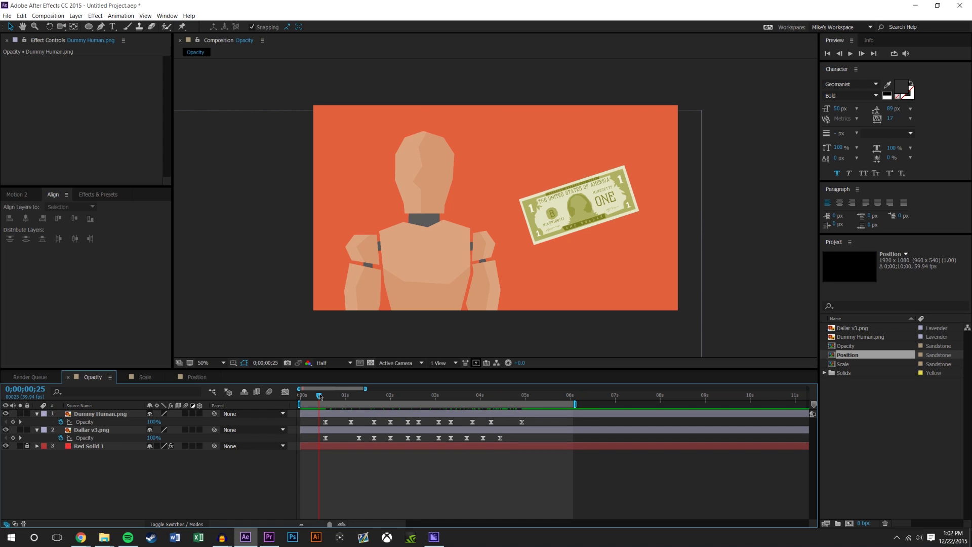
Remove all Opacity keyframes and the Opacity expression from the dollar bill layer
left_click(60, 437, "alt")
left_click(187, 490)
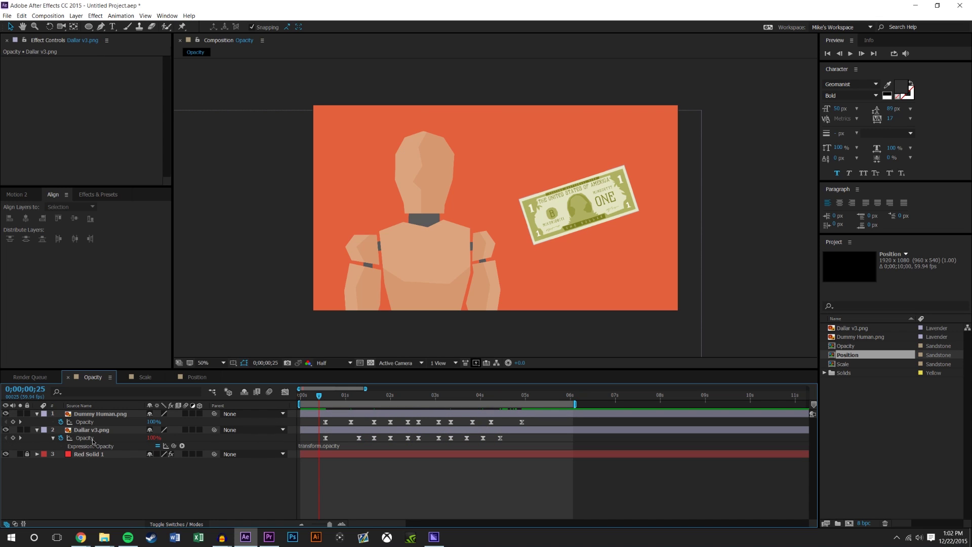
left_click(61, 437)
left_click(60, 438, "alt")
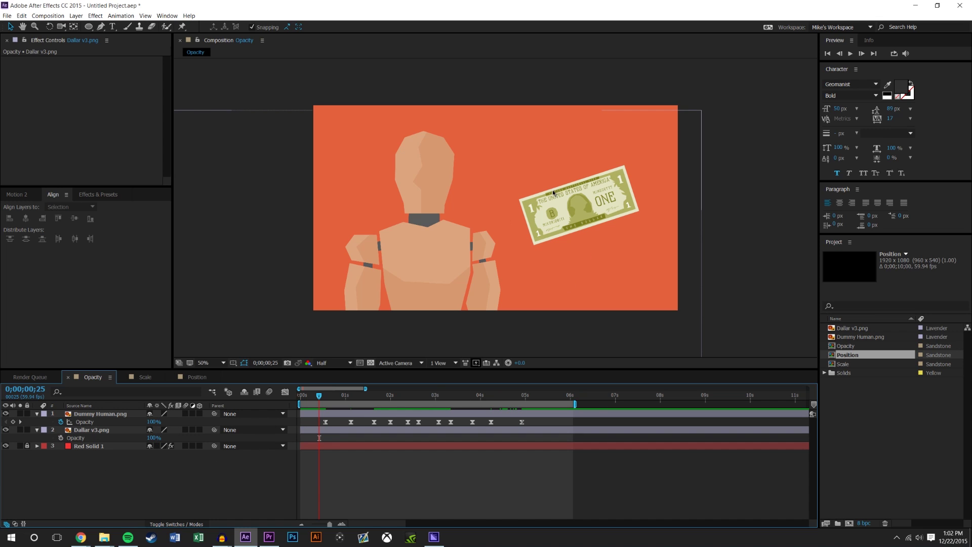
Rename the dollar bill layer to 'Dollar'
left_click(88, 433)
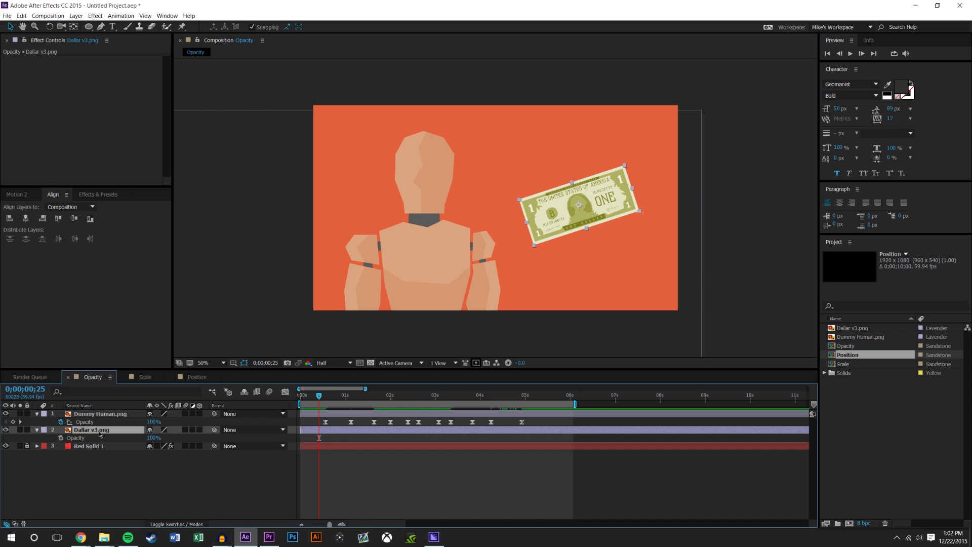
right_click(99, 434)
left_click(136, 426)
type("Dollar")
left_click(120, 464)
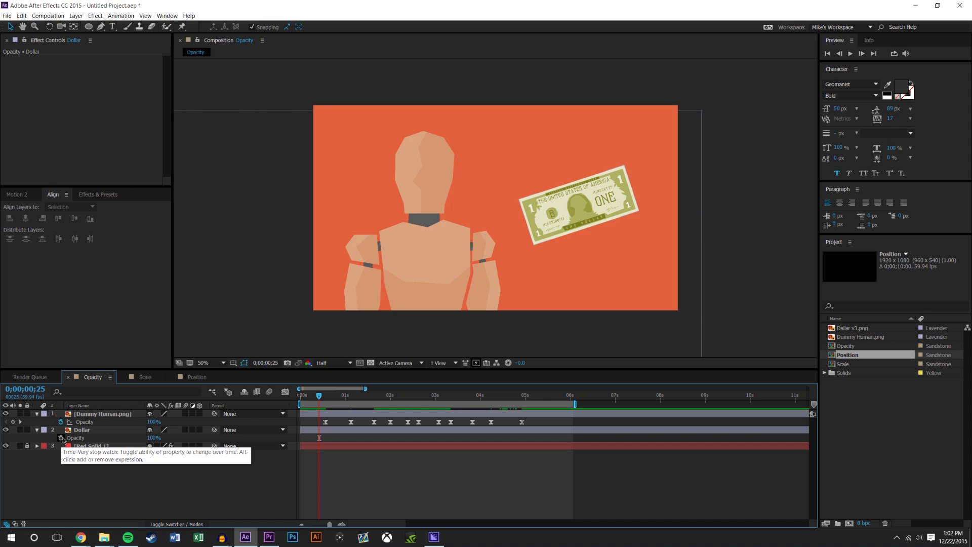
Pick-whip Dollar's Opacity expression to thisComp.layer("Dummy Human.png").transform.opacity
left_click(61, 438, "alt")
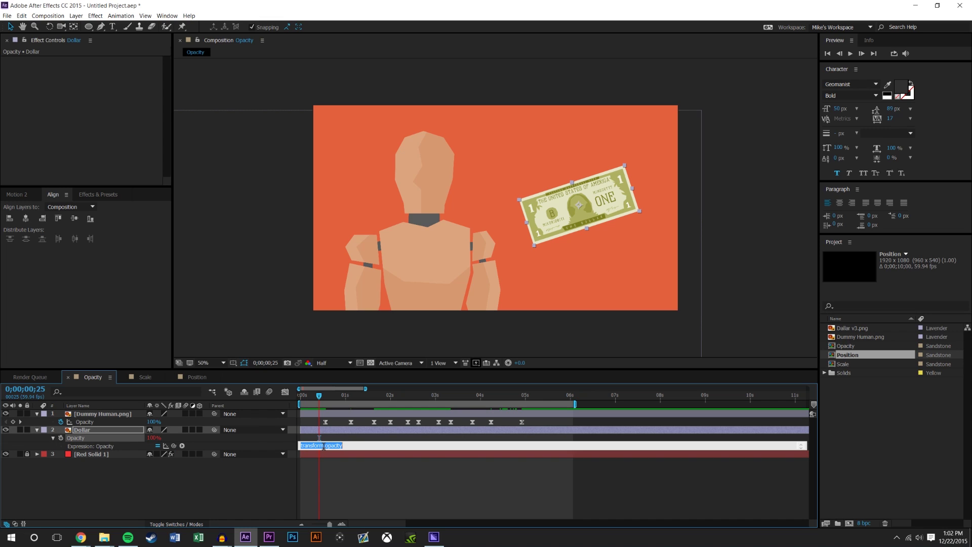
left_click_drag(321, 451, 321, 482)
left_click(352, 455)
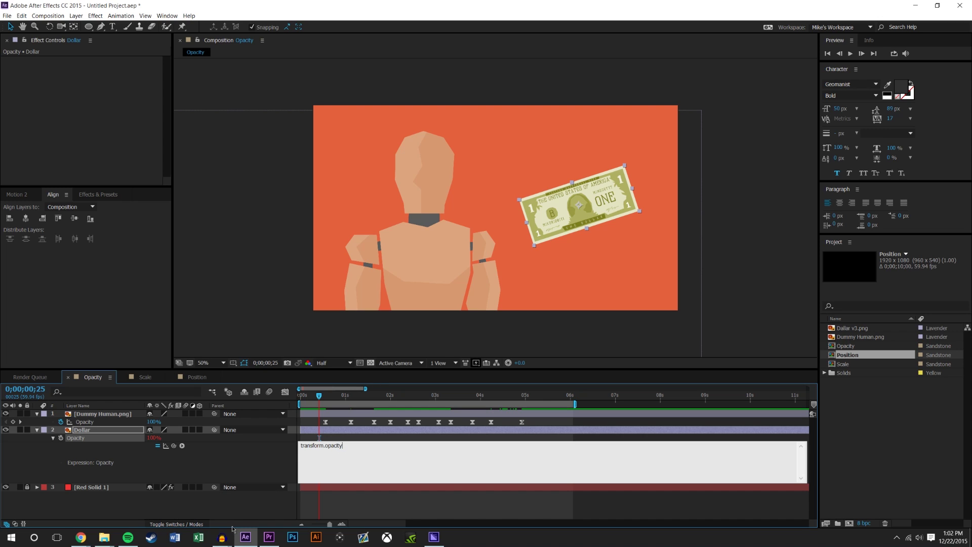
left_click(167, 507)
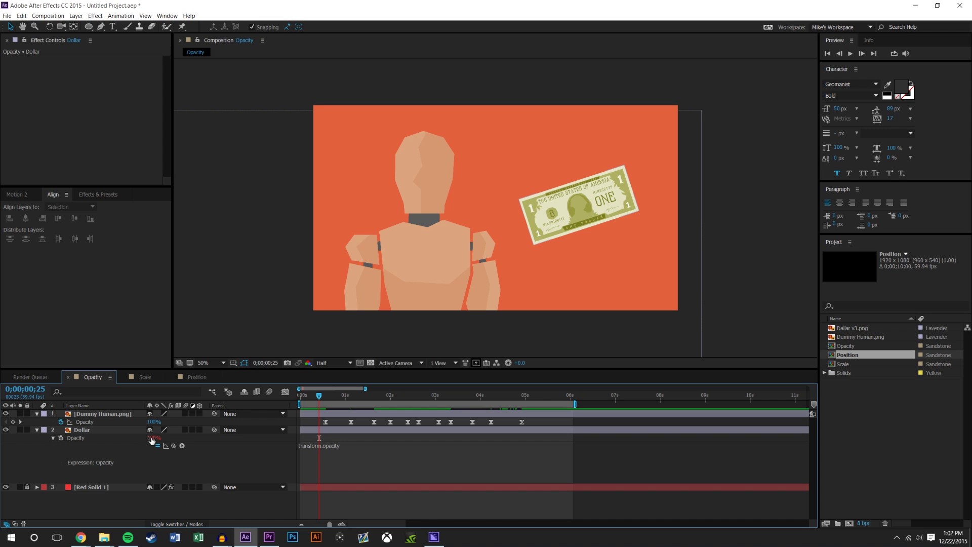
left_click_drag(152, 438, 172, 451)
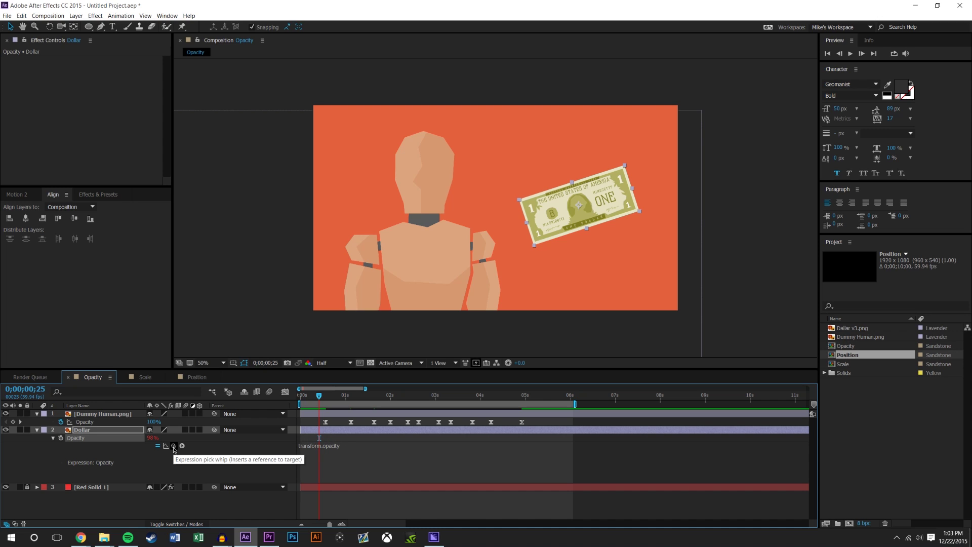
left_click_drag(174, 447, 87, 424)
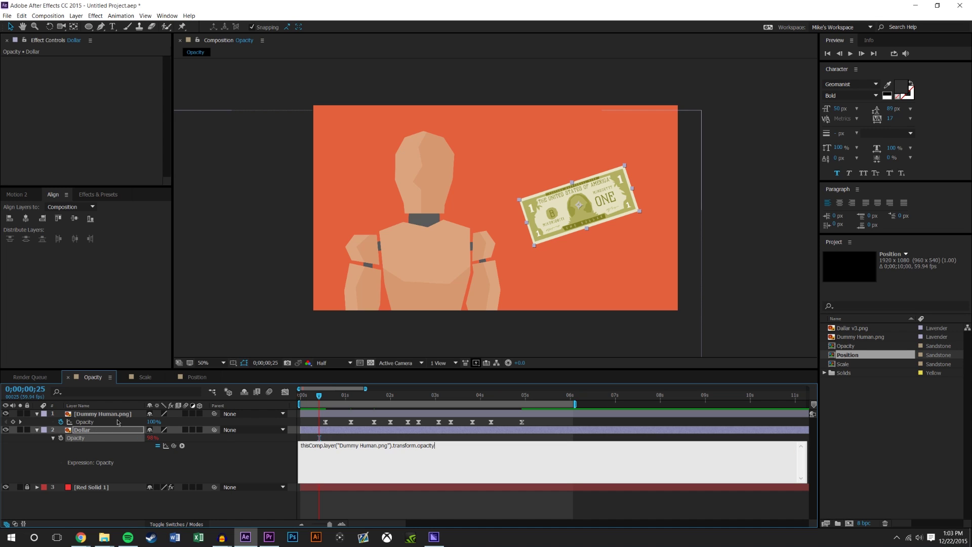
left_click(446, 512)
Preview the fade and move Dummy Human's last Opacity keyframe later to 0;00;04;55
left_click_drag(317, 401, 450, 423)
key("space")
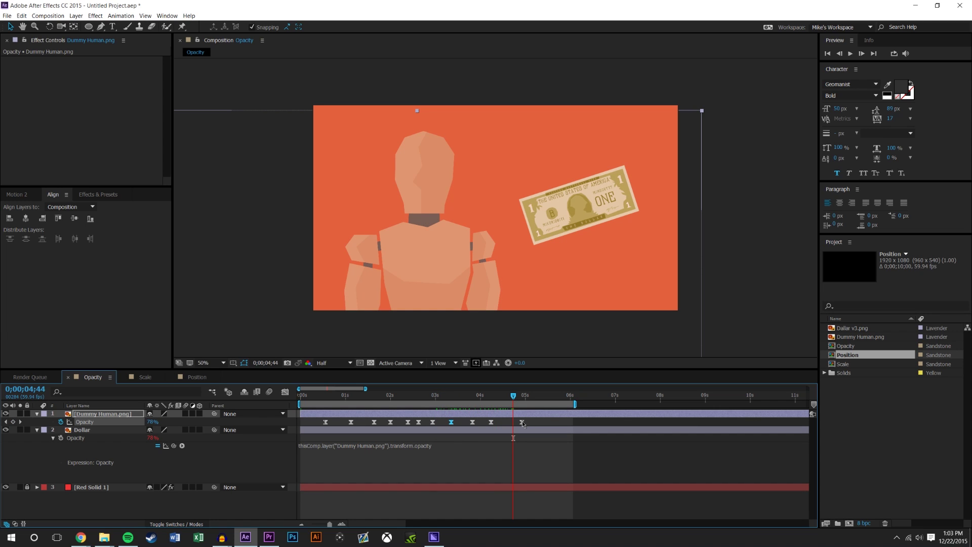
left_click_drag(522, 424, 544, 426)
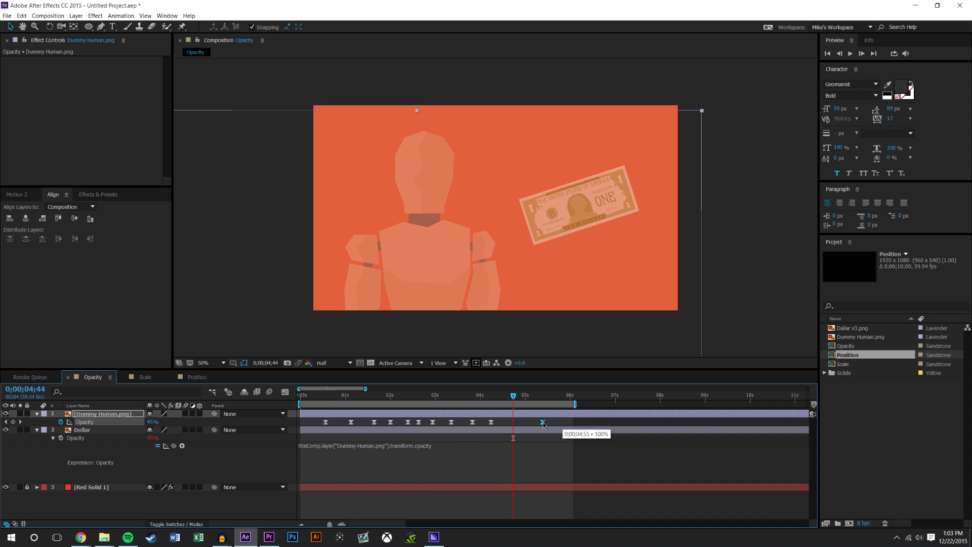
Collapse the Dollar layer, return to an earlier time, and open the Scale composition
left_click(329, 456)
left_click(37, 430)
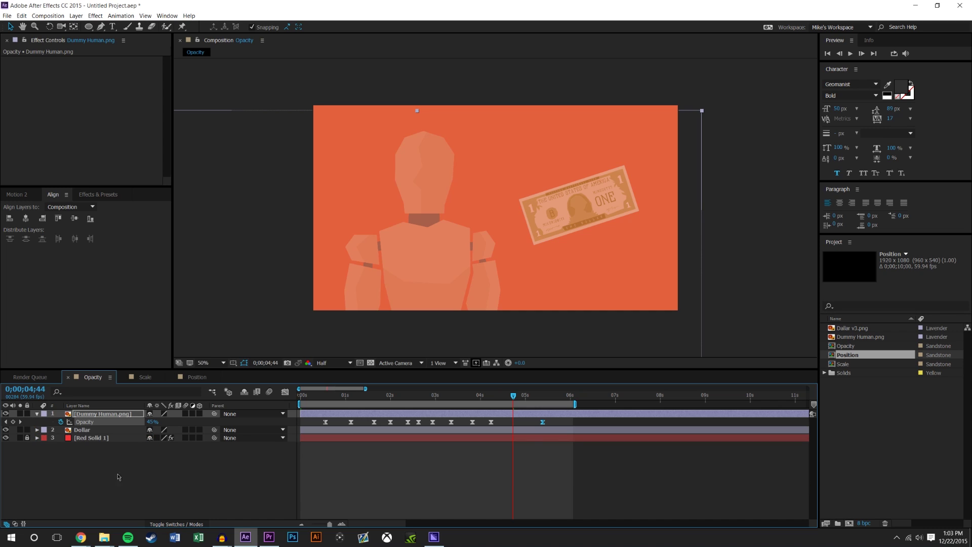
left_click(118, 477)
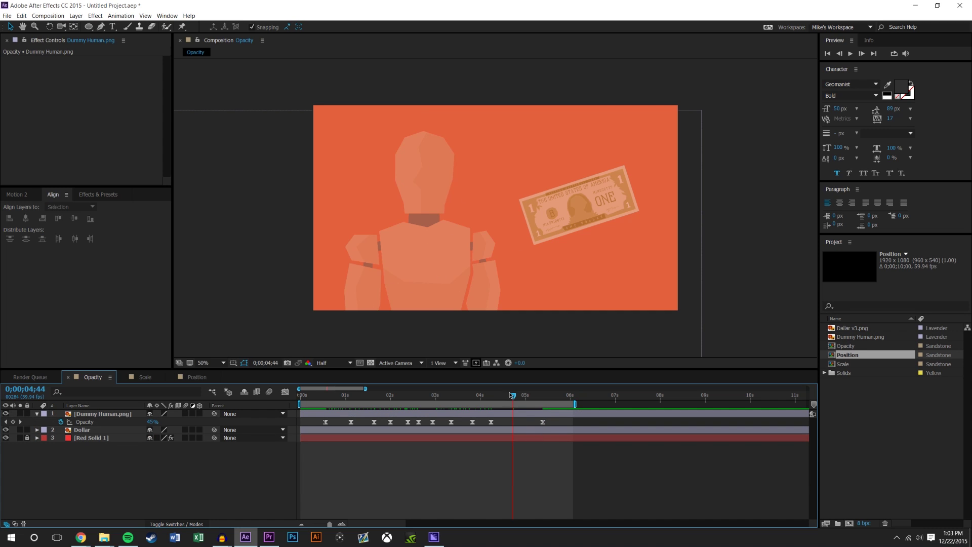
left_click_drag(513, 400, 380, 410)
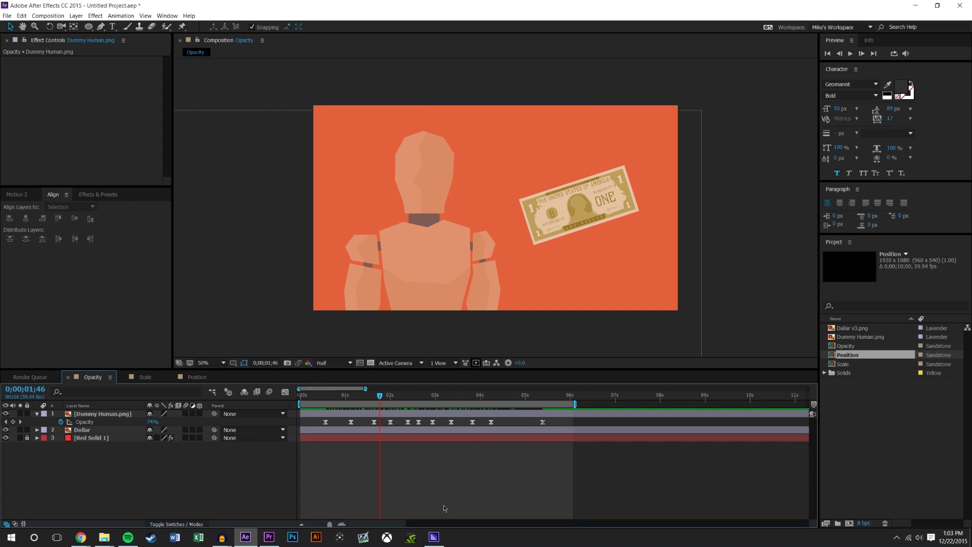
left_click(146, 378)
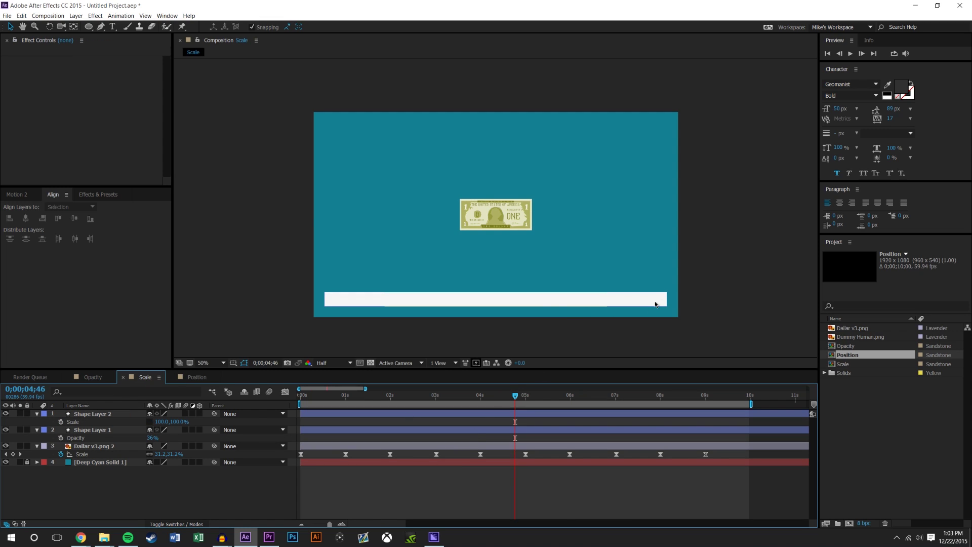
left_click(591, 302)
left_click_drag(667, 299, 605, 299)
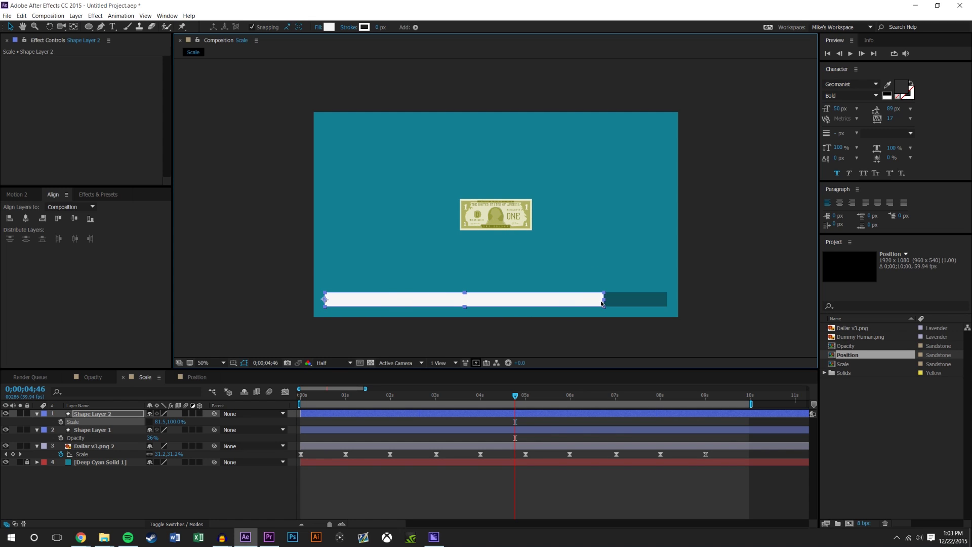
key("ctrl+z")
key("ctrl+z")
left_click(602, 487)
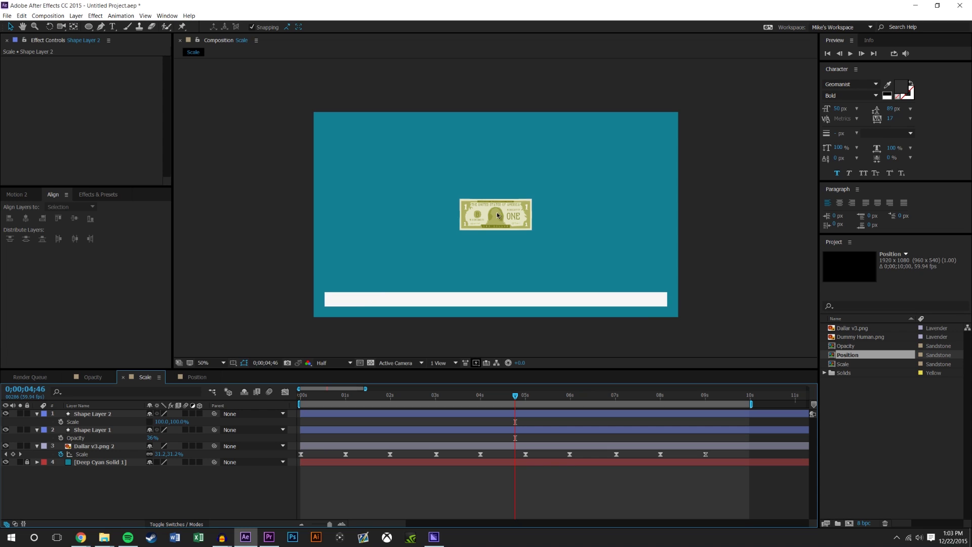
left_click_drag(397, 401, 643, 400)
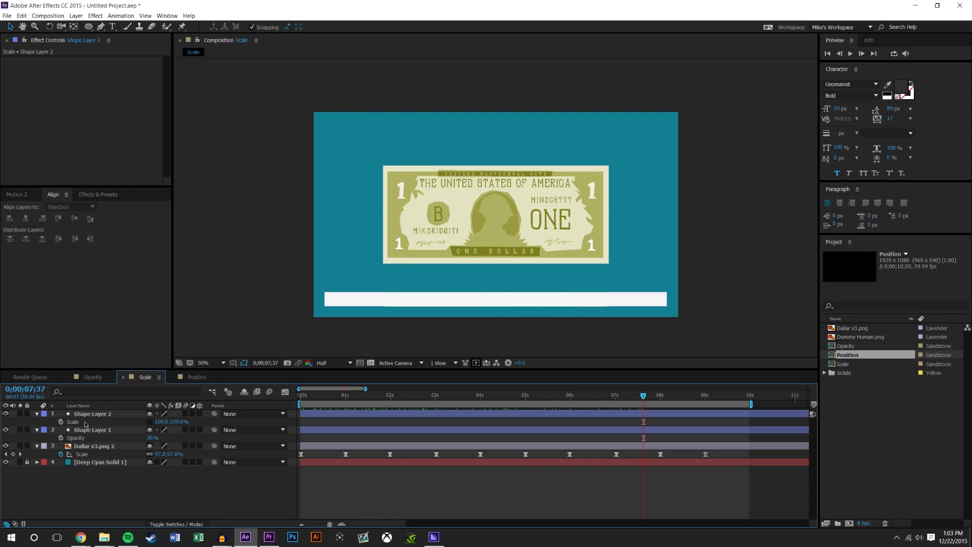
left_click(101, 416)
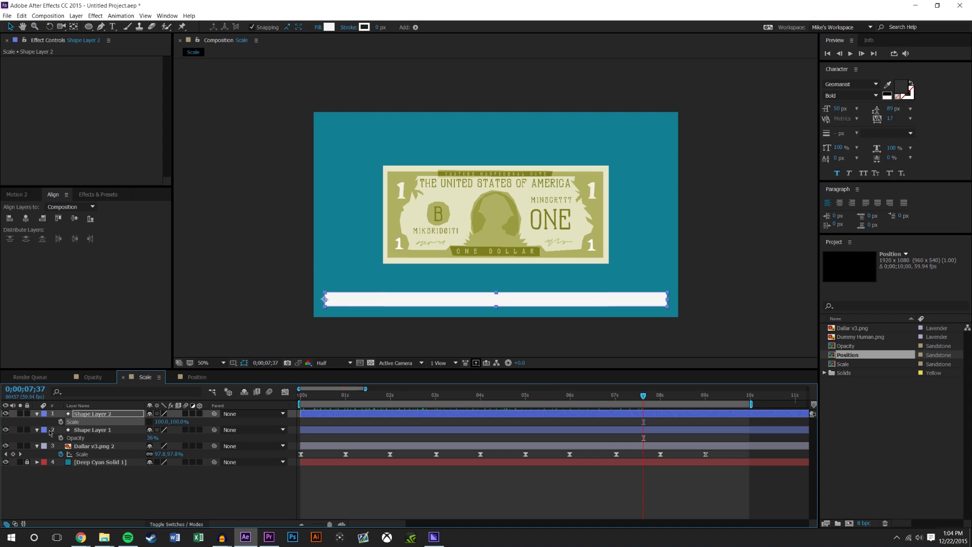
Move Shape Layer 1 below Dallar v3.png 2, lock it, and show the white bar again
left_click(6, 414)
left_click(444, 301)
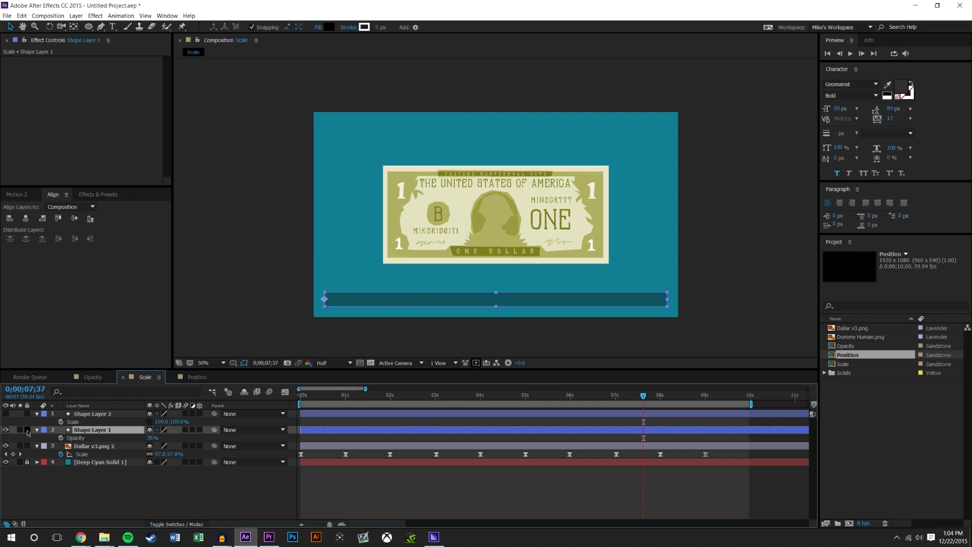
left_click_drag(76, 429, 93, 461)
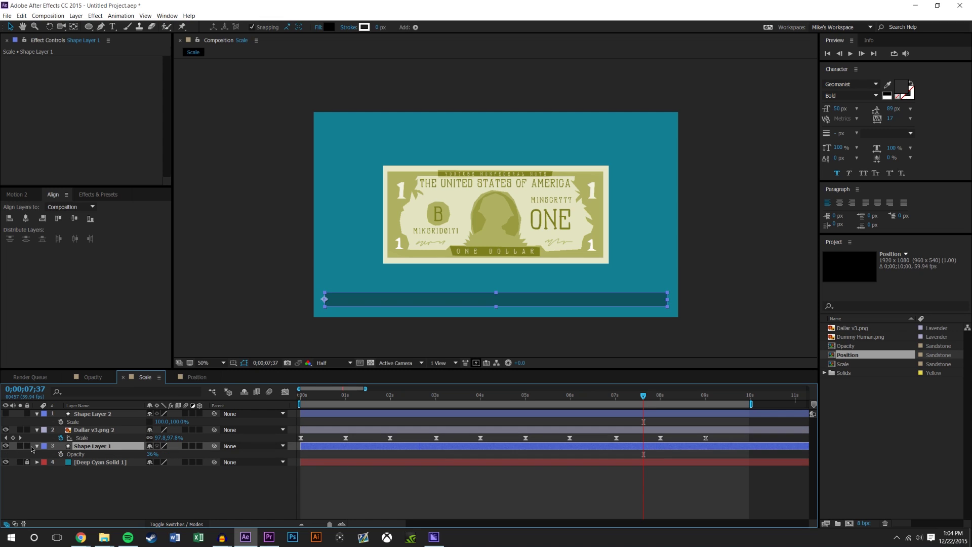
left_click(27, 446)
left_click(37, 446)
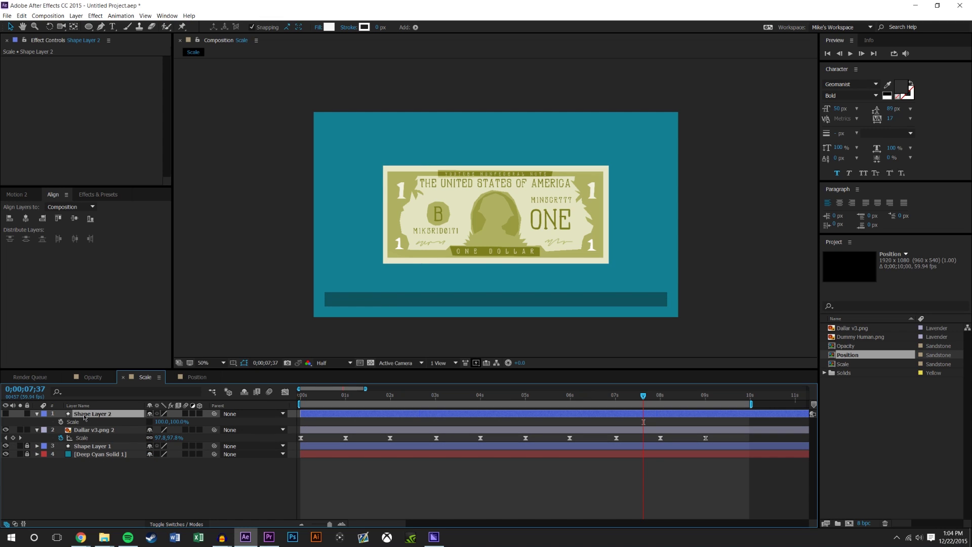
left_click(6, 414)
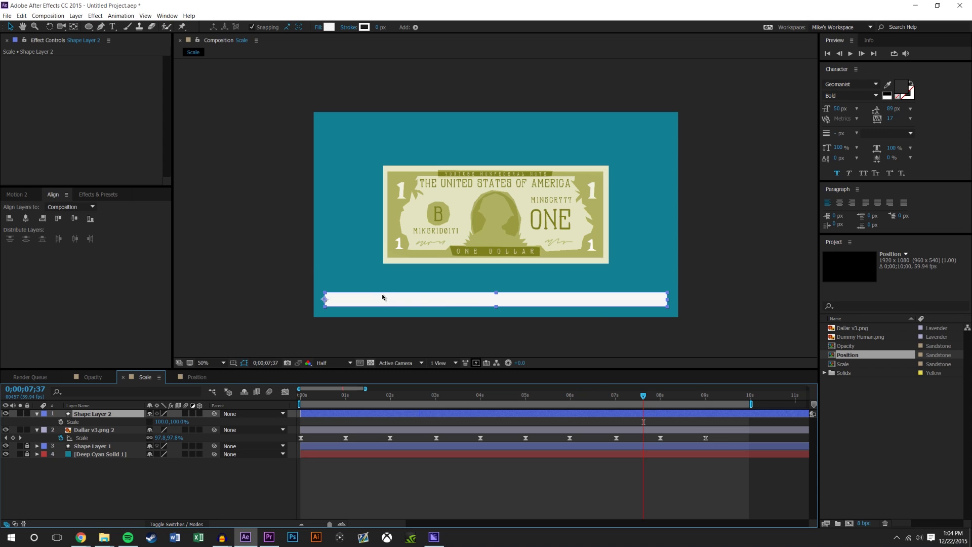
Check with the Pan Behind tool that the white bar's anchor stays at its left edge
left_click(503, 303)
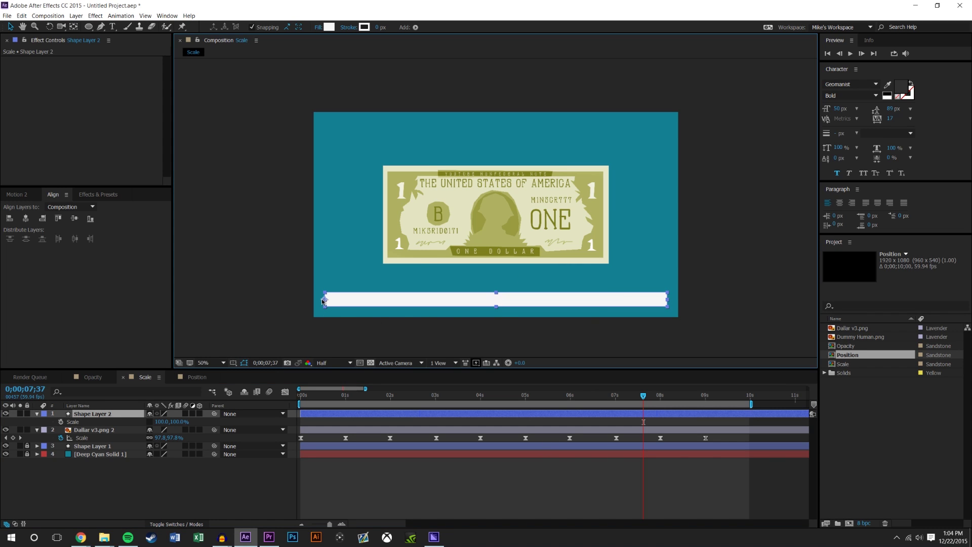
scroll(325, 300, "up", 6)
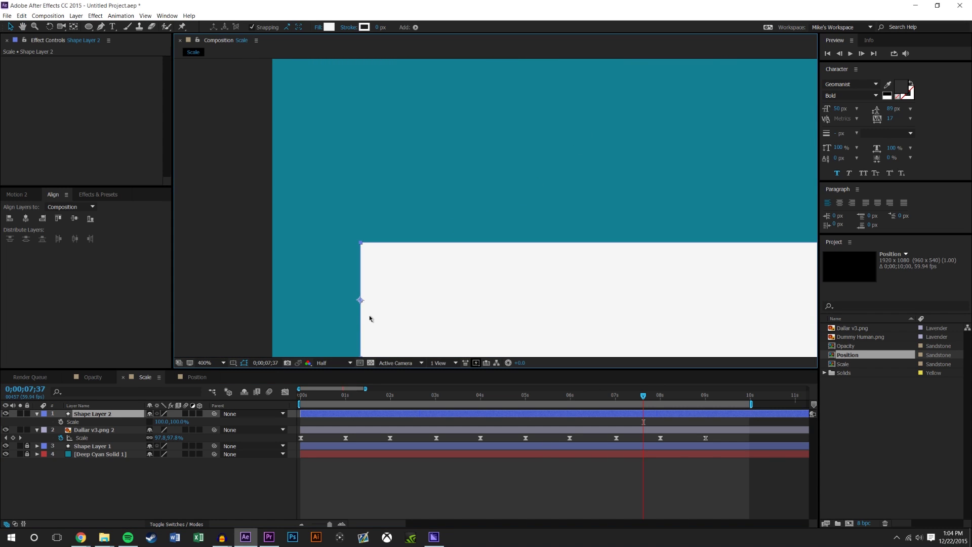
scroll(398, 276, "down", 5)
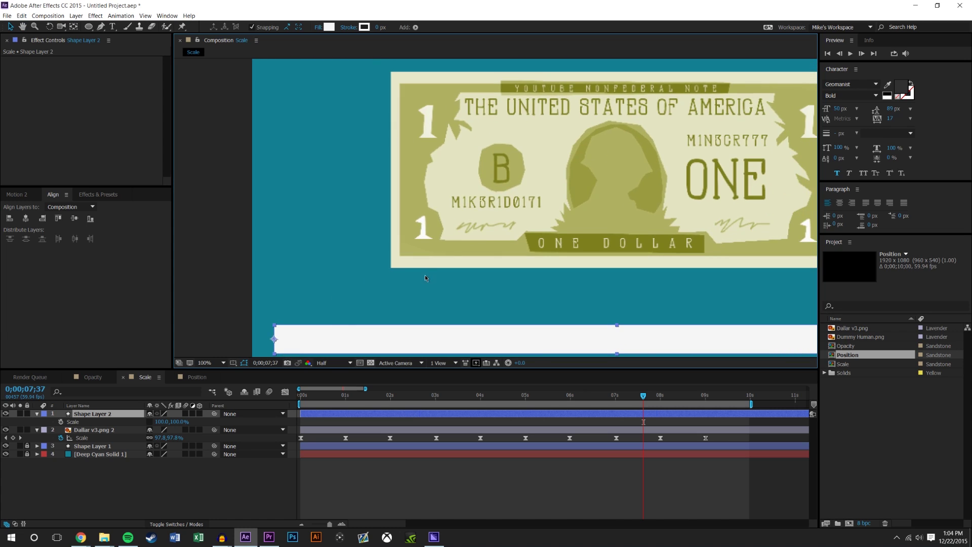
key("v")
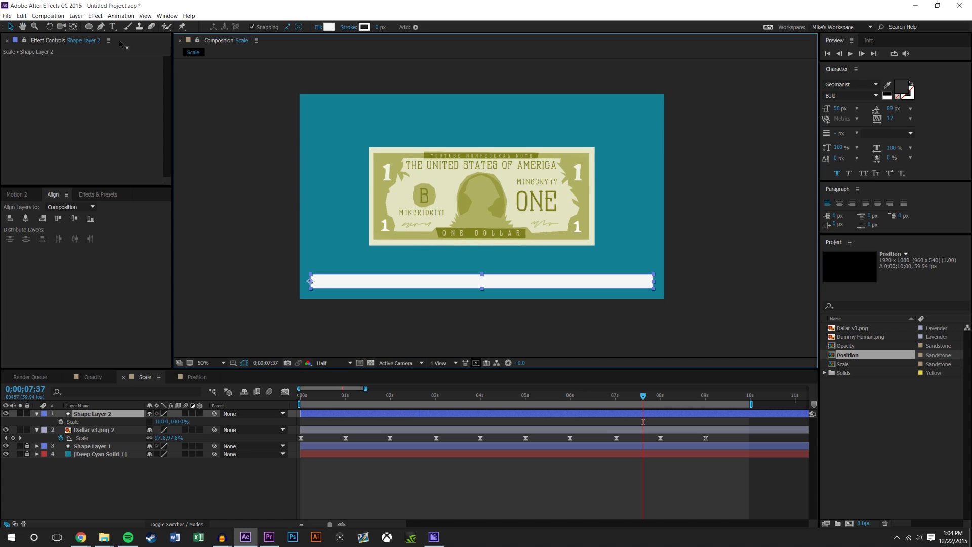
left_click(74, 26)
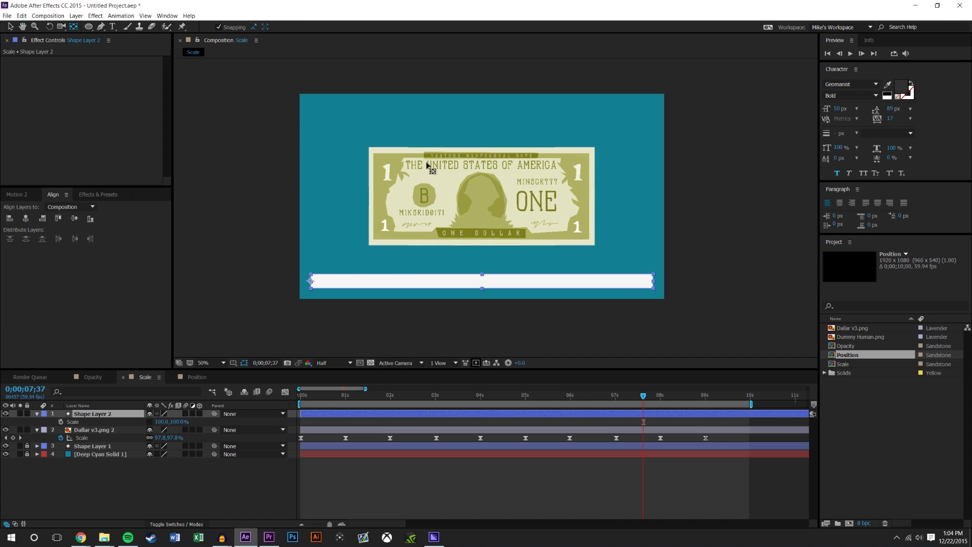
mouse_move(311, 282)
left_mouse_down()
mouse_move(374, 280)
mouse_move(312, 282)
left_mouse_up()
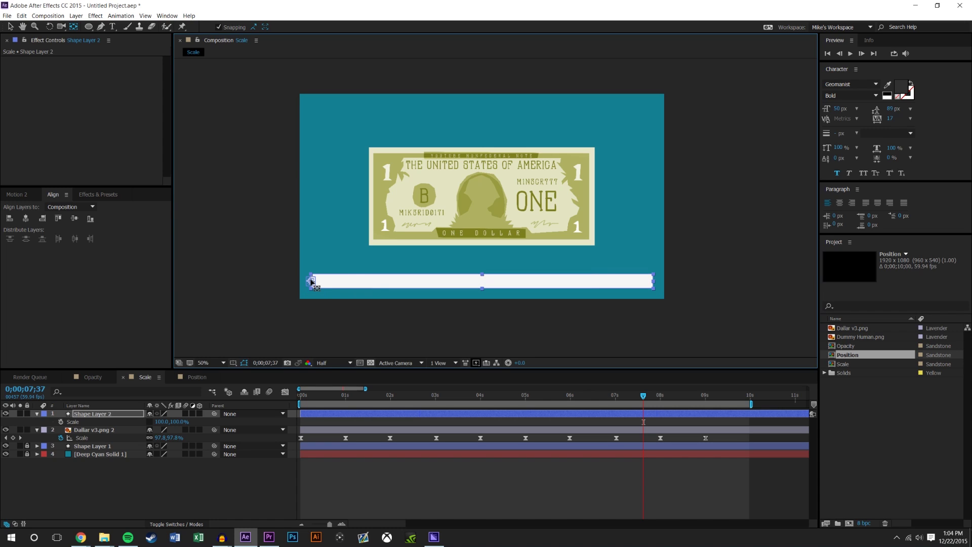
left_click(10, 27)
left_click(249, 147)
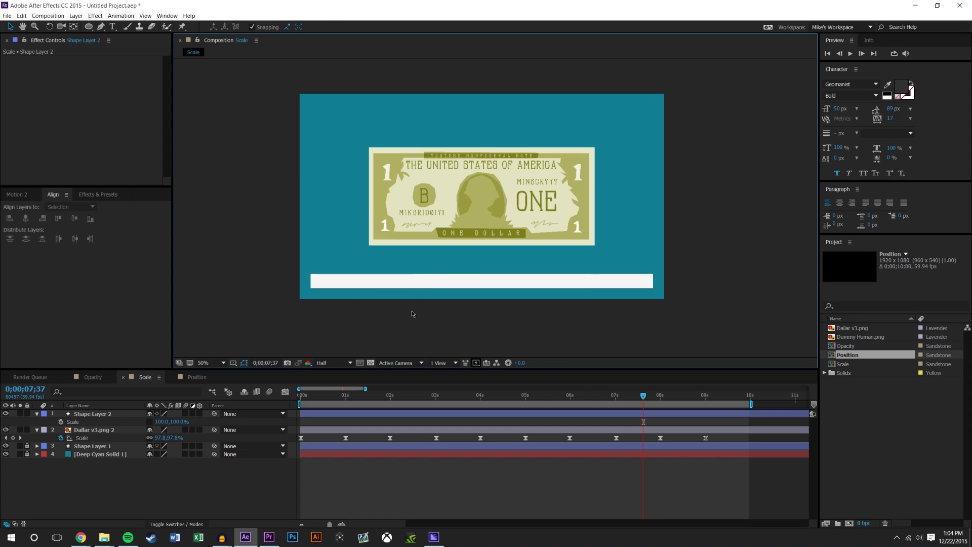
left_click(64, 434)
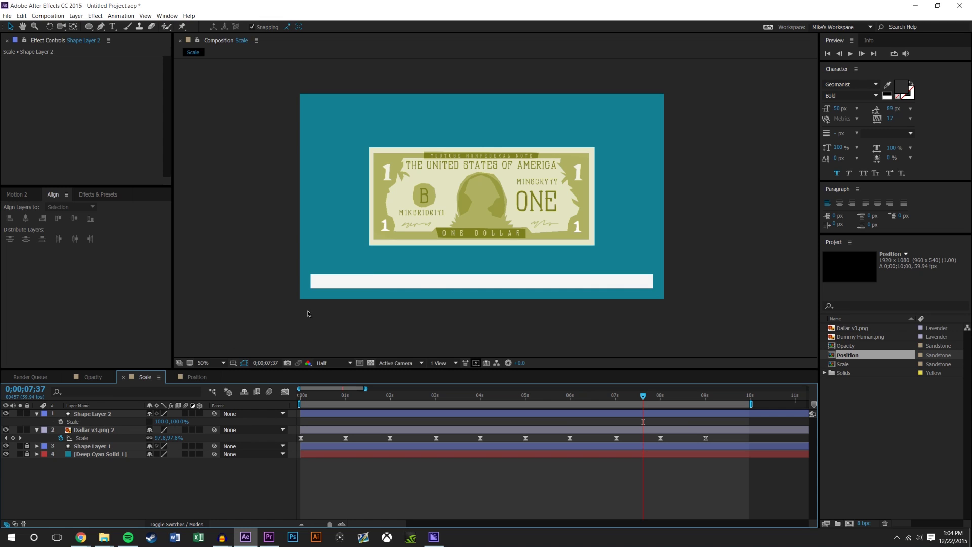
Pick-whip the white bar's Scale expression to Dallar v3.png 2's Scale and preview the growth
left_click(61, 422, "alt")
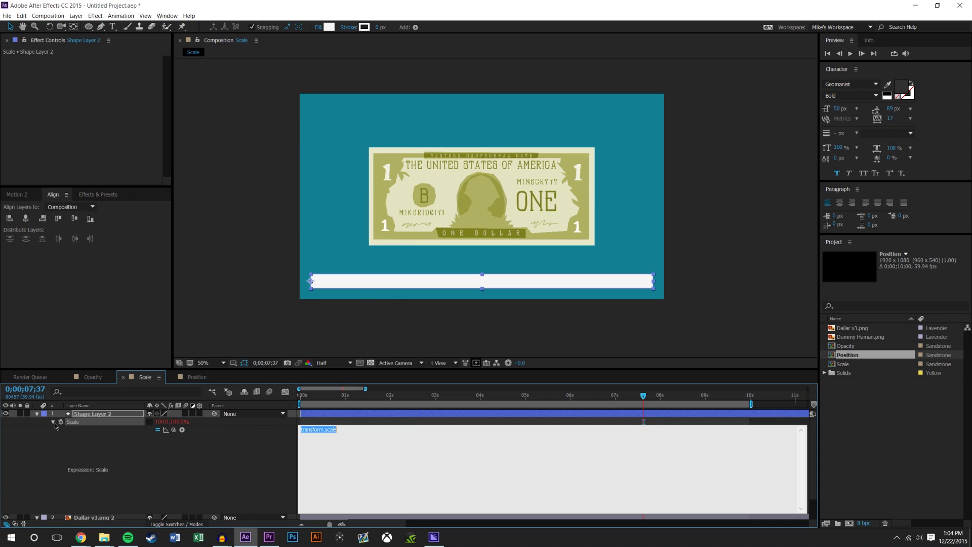
left_click(212, 423)
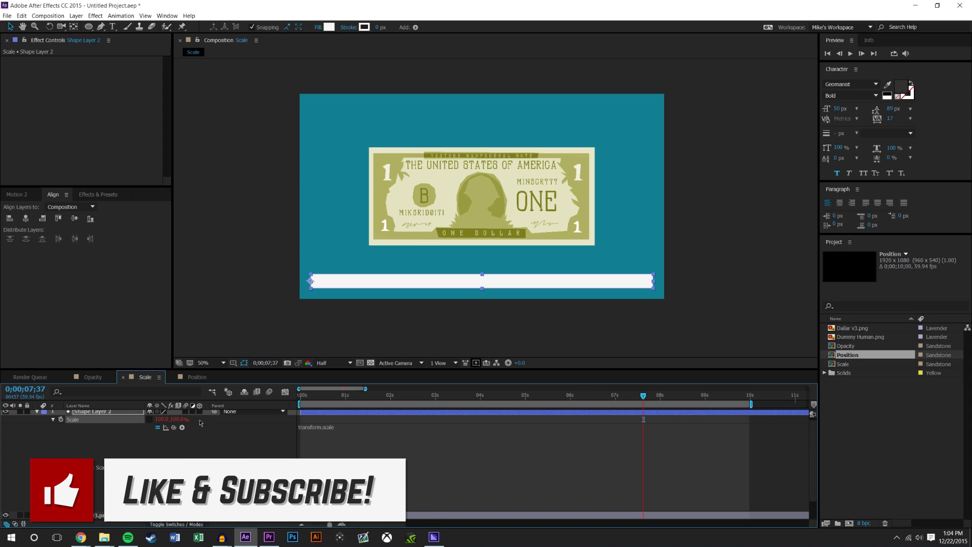
left_click_drag(210, 371, 235, 248)
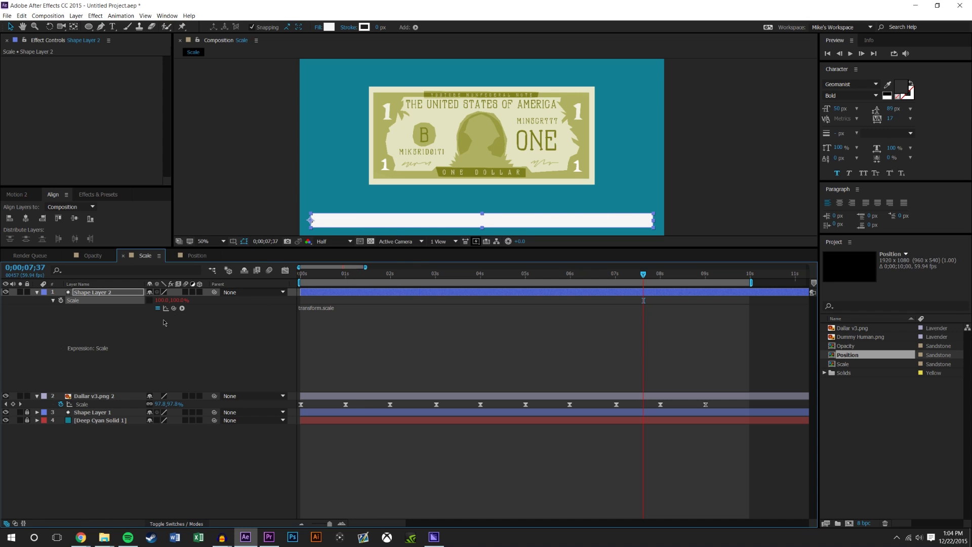
left_click_drag(174, 308, 82, 404)
left_click(362, 286)
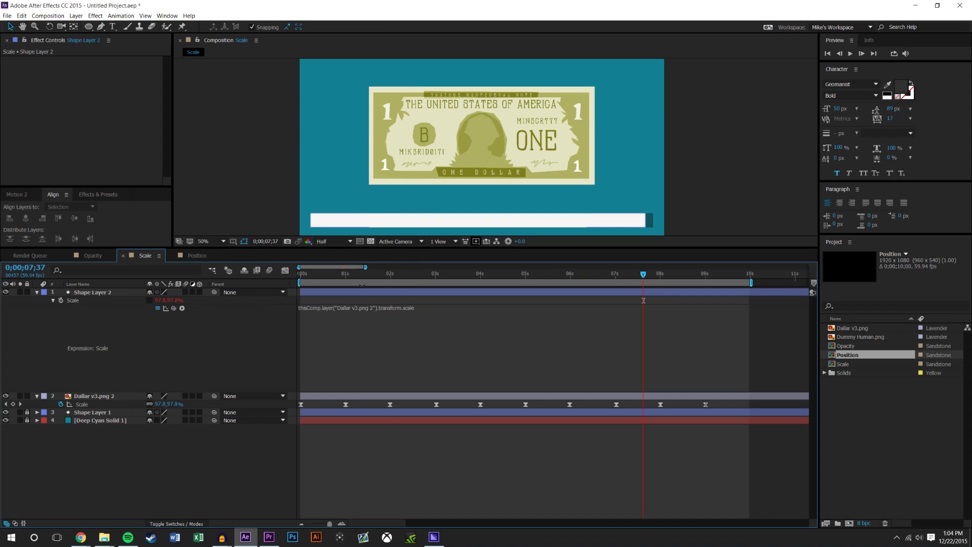
key("space")
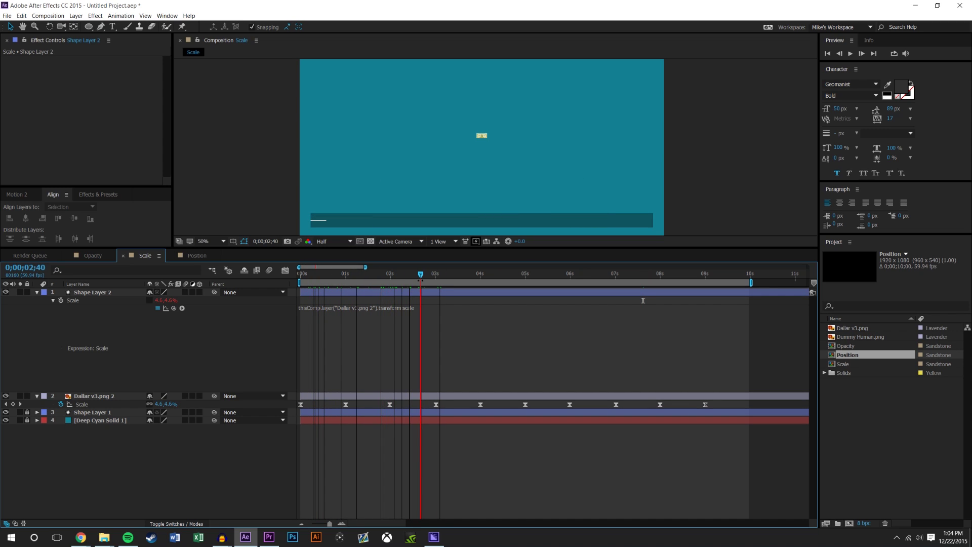
left_click_drag(419, 276, 583, 276)
Undo and redo the Scale link to the bill, then play to check the bar
key("ctrl+z")
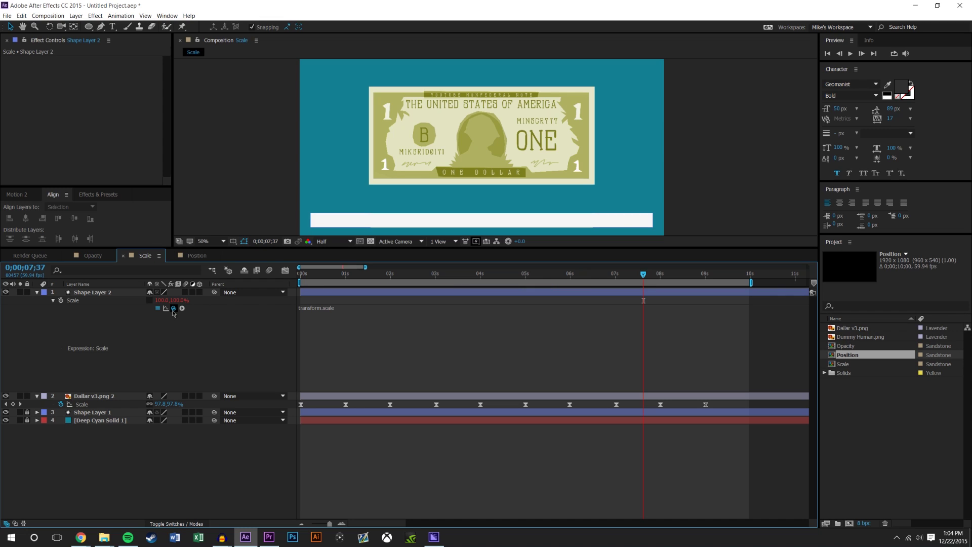
left_click_drag(173, 309, 161, 405)
left_click(361, 276)
key("space")
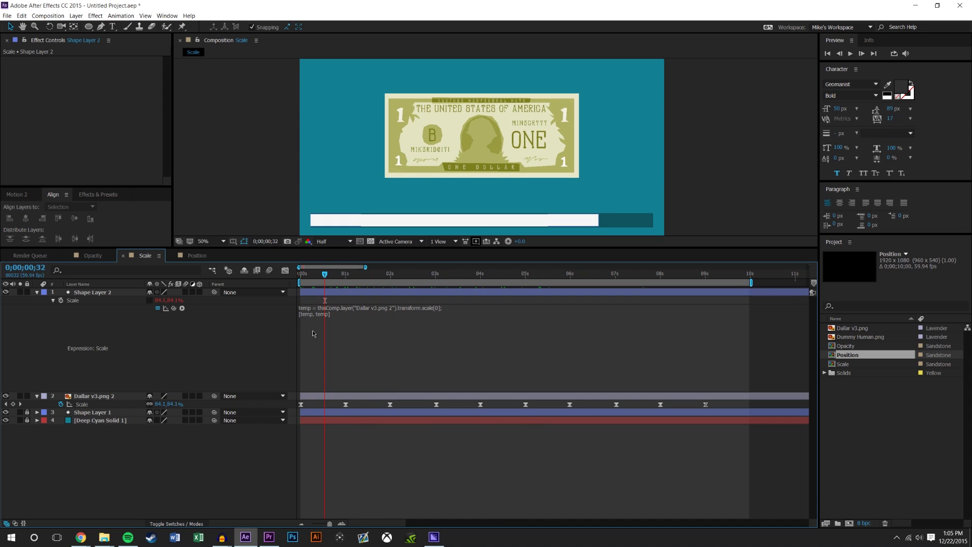
Change the expression's last line to [temp, value[1]] and play to check the bar
left_click(305, 311)
left_click(329, 315)
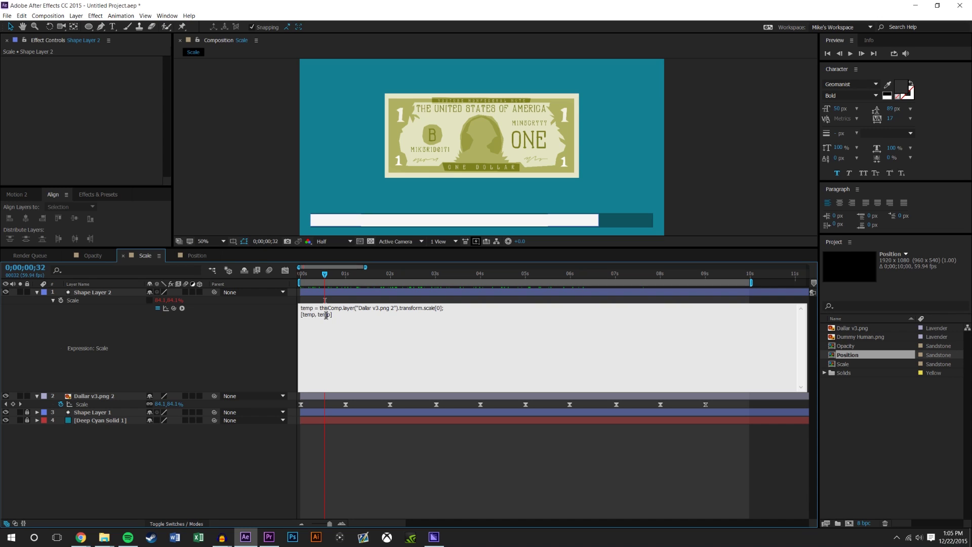
left_click_drag(330, 314, 323, 315)
type("value[0")
left_click(408, 460)
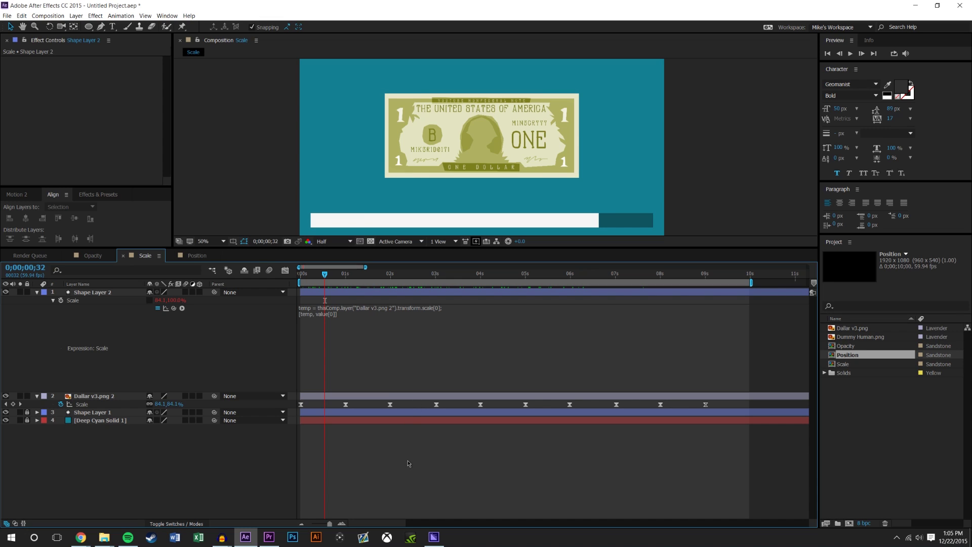
key("space")
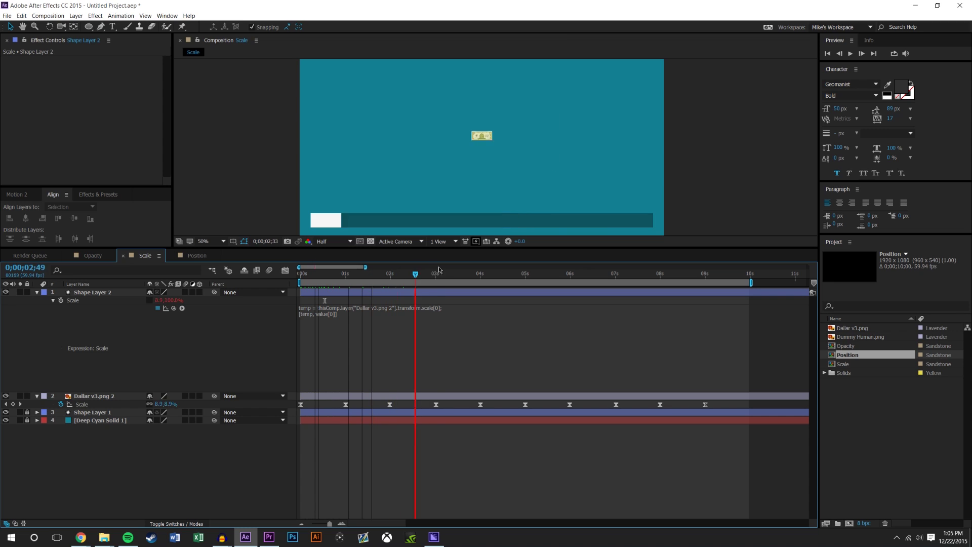
Enlarge the composition viewer, shrink the expression area, and preview the scaling animation
left_click_drag(379, 248, 380, 366)
left_click_drag(321, 510, 321, 432)
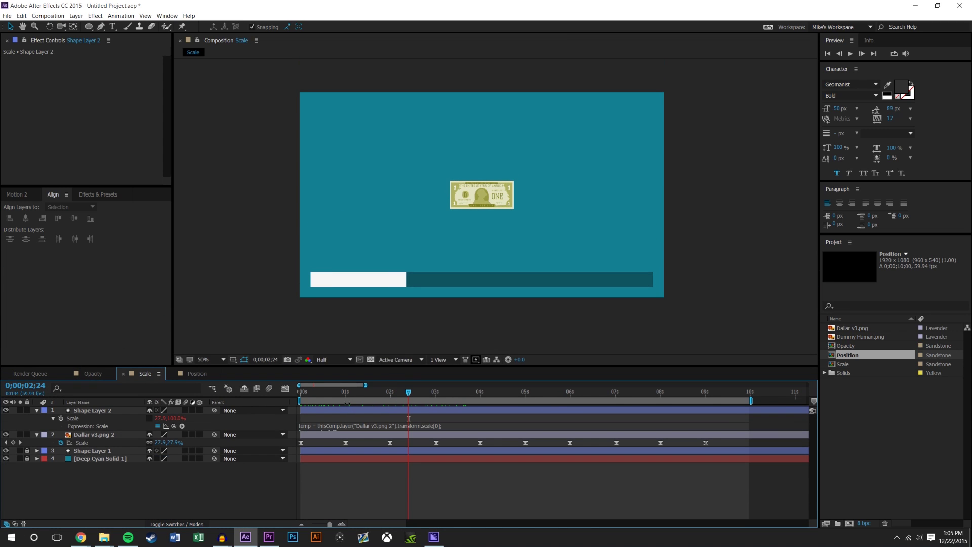
left_click(850, 54)
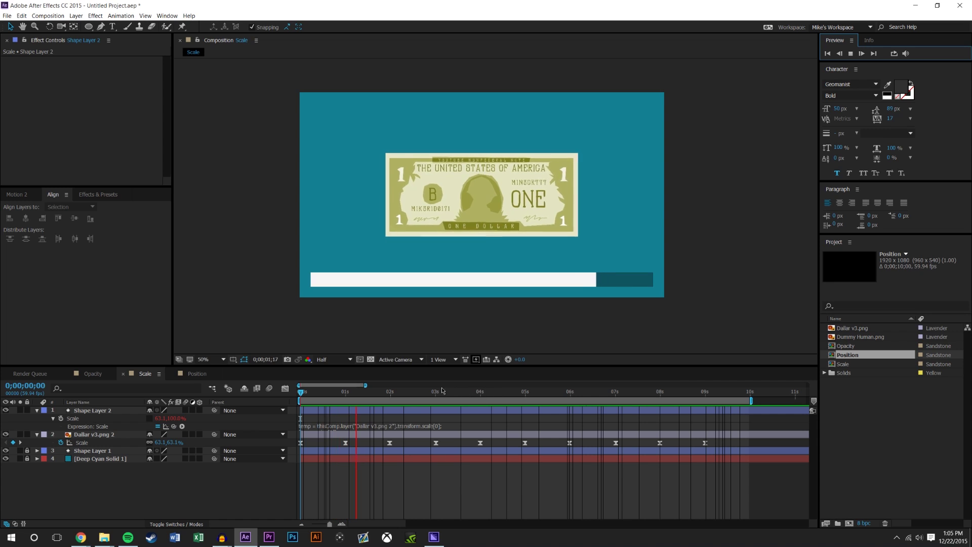
Stop the preview and switch to the Position composition with the Large, Medium and Small circles
key("space")
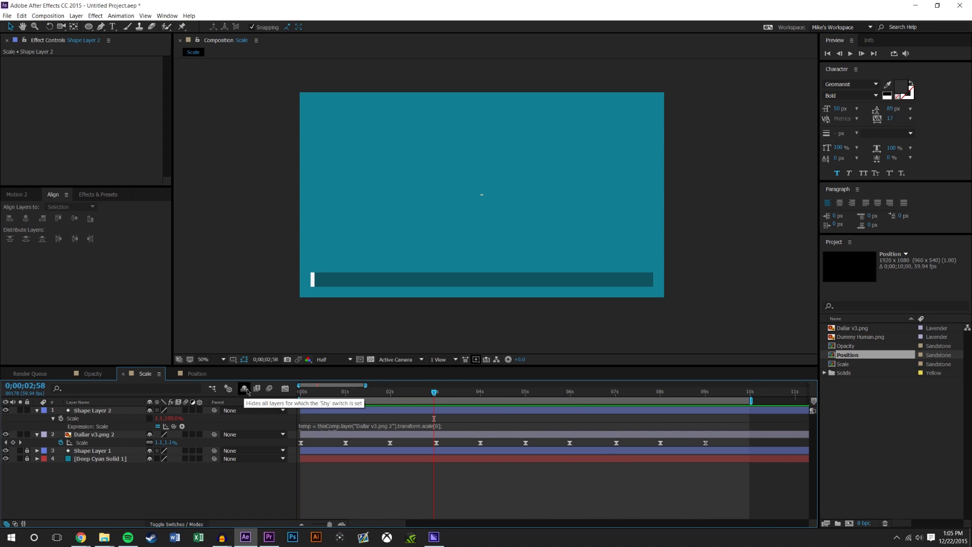
left_click(197, 373)
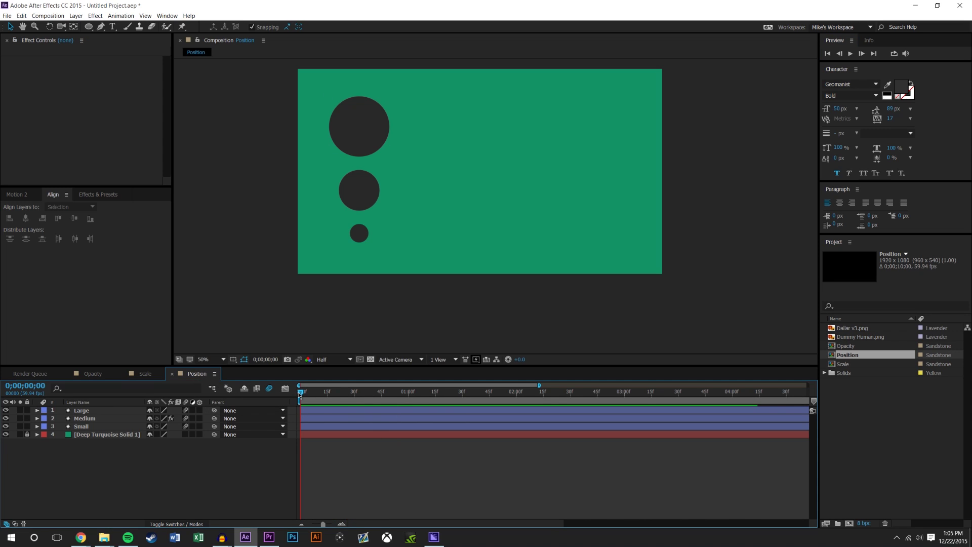
left_click_drag(300, 393, 299, 360)
key("space")
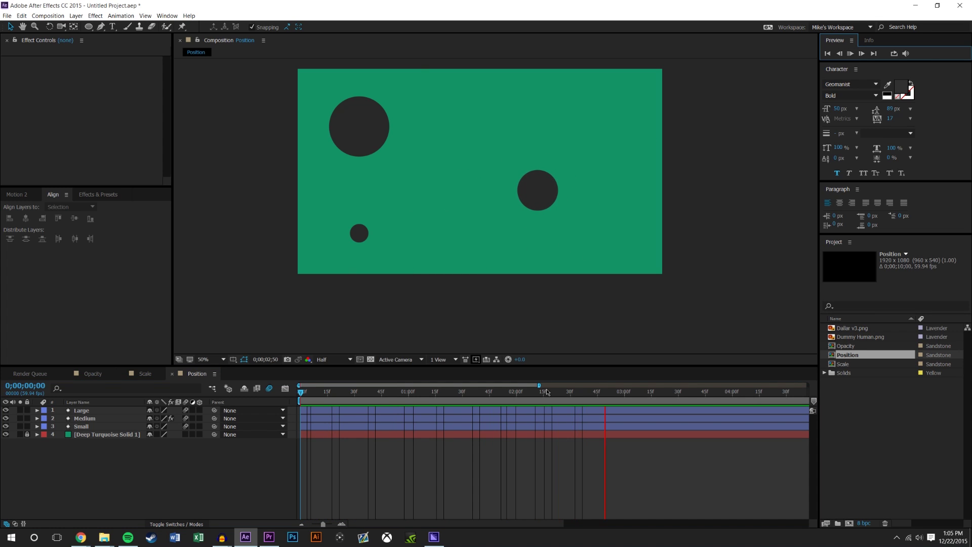
left_click_drag(547, 392, 575, 389)
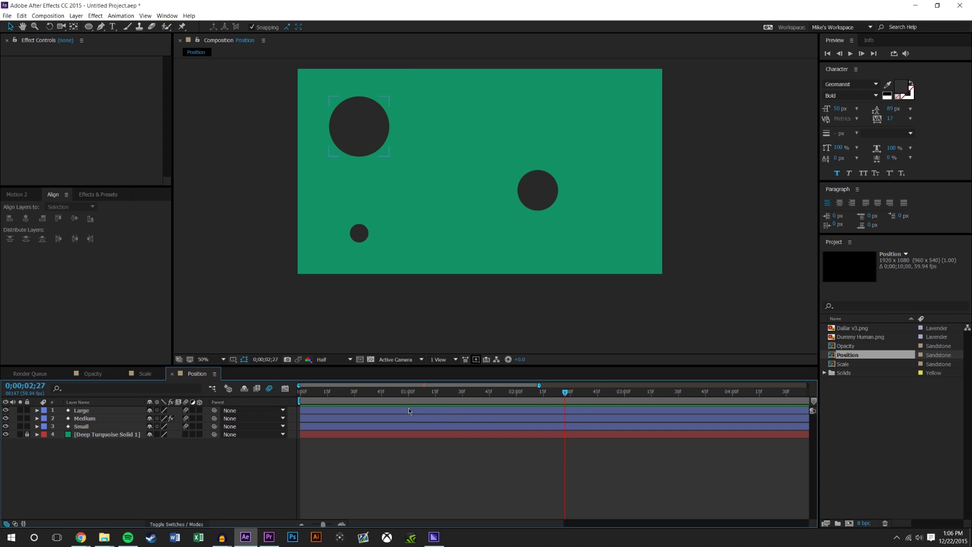
left_click(383, 400)
left_click_drag(390, 392, 320, 391)
left_click(354, 135)
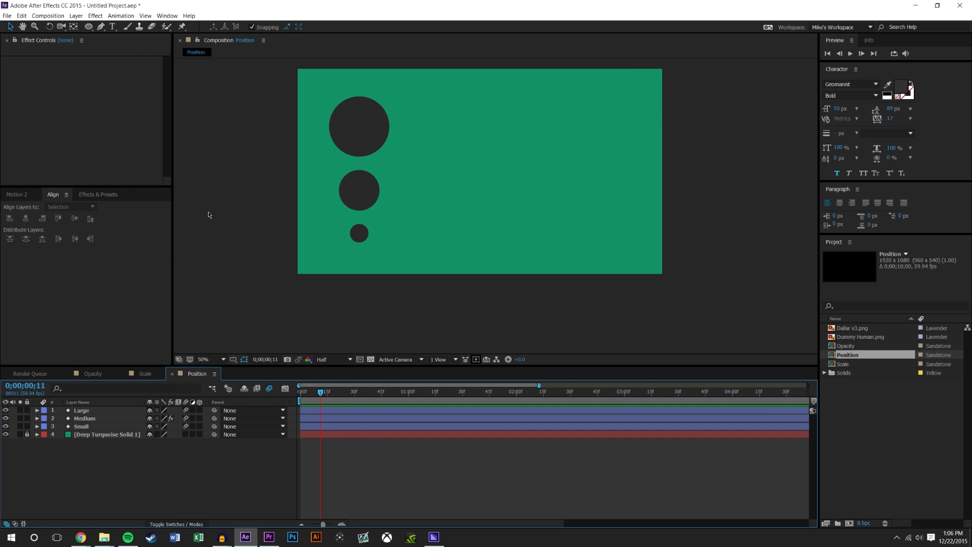
left_click(76, 16)
Add a null object, duplicate it, and move one copy between Medium and Small
mouse_move(86, 26)
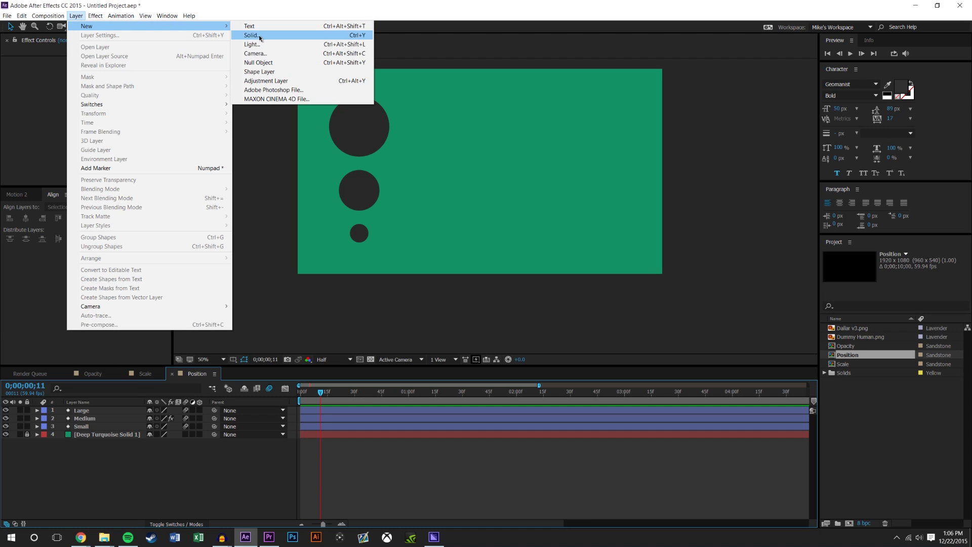
left_click(258, 63)
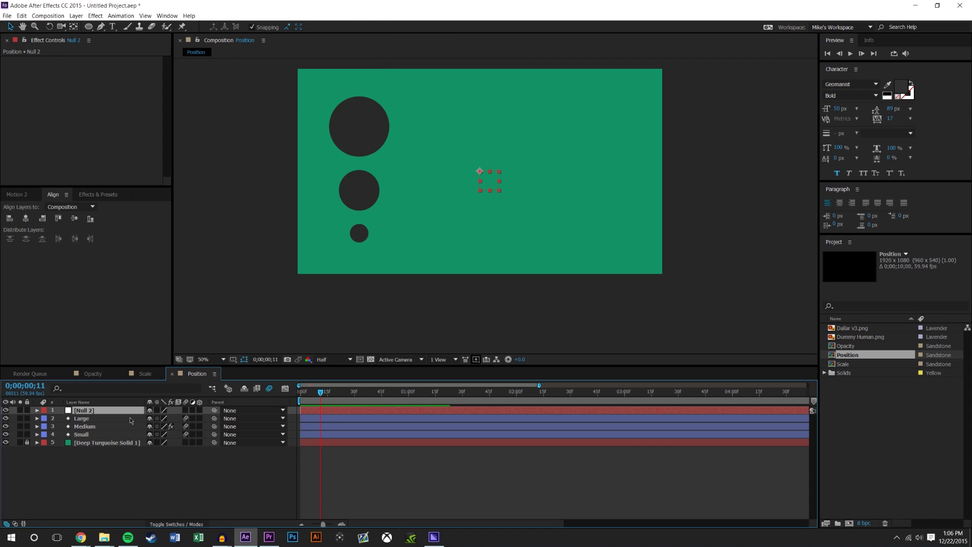
key("ctrl+d")
left_click(114, 484)
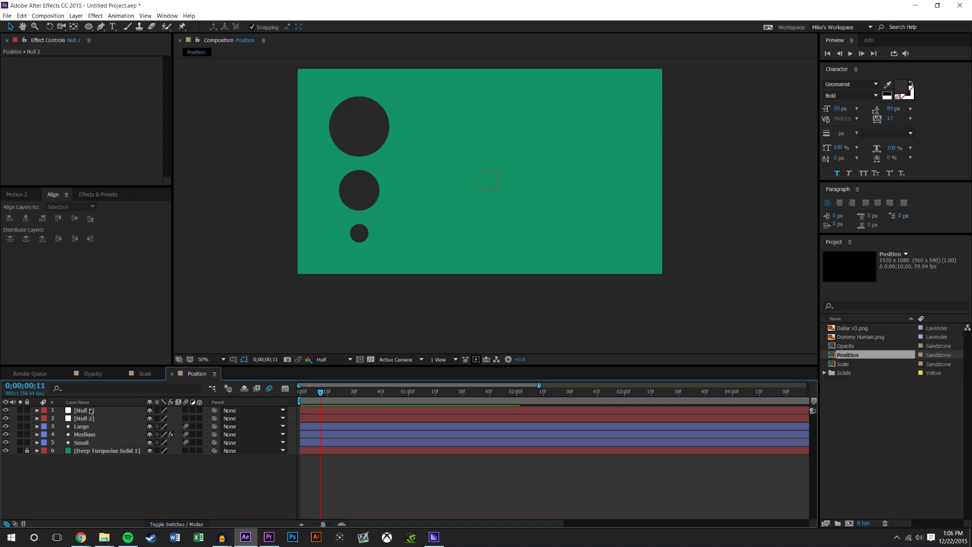
left_click_drag(91, 411, 87, 444)
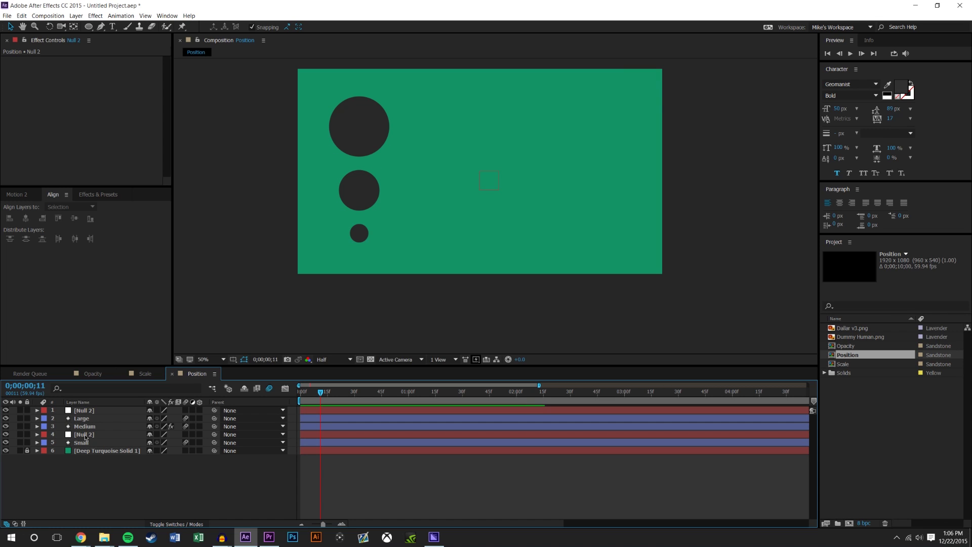
Play the Medium circle's Position motion, then show the lower null's Position at 960, 540
left_click(84, 426)
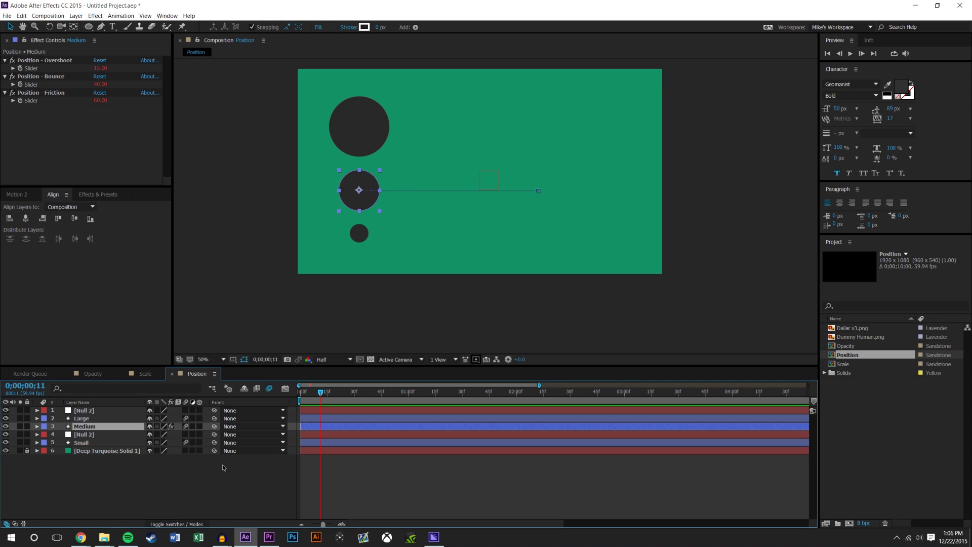
key("p")
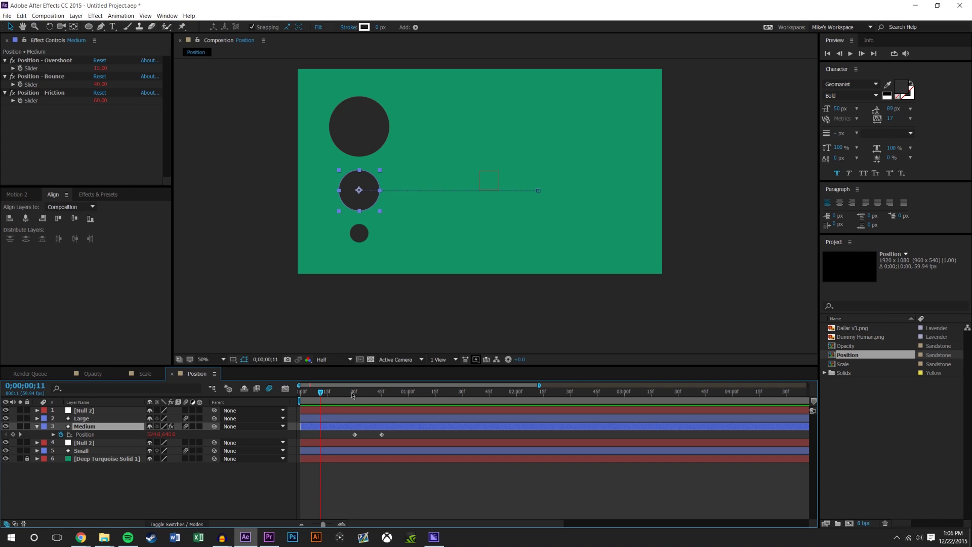
key("space")
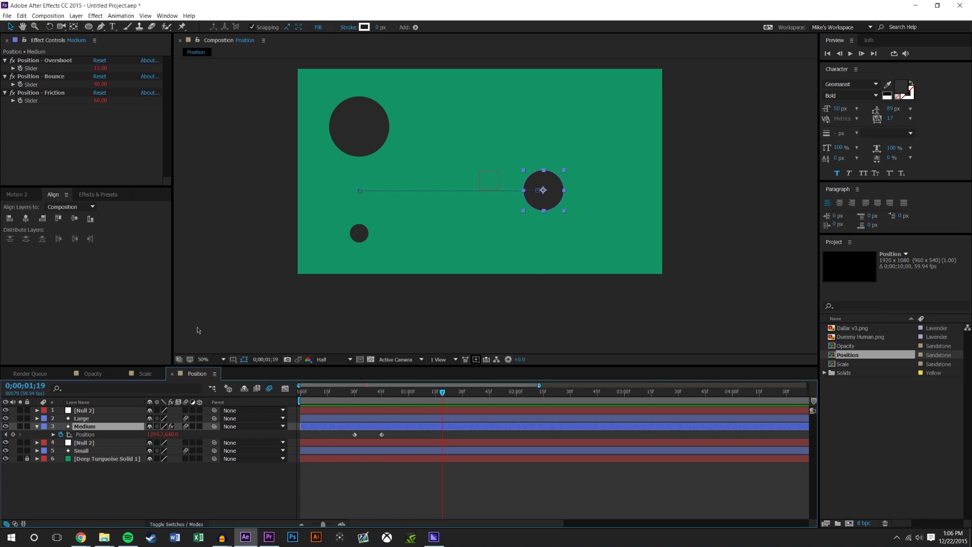
left_click(391, 477)
left_click(349, 394)
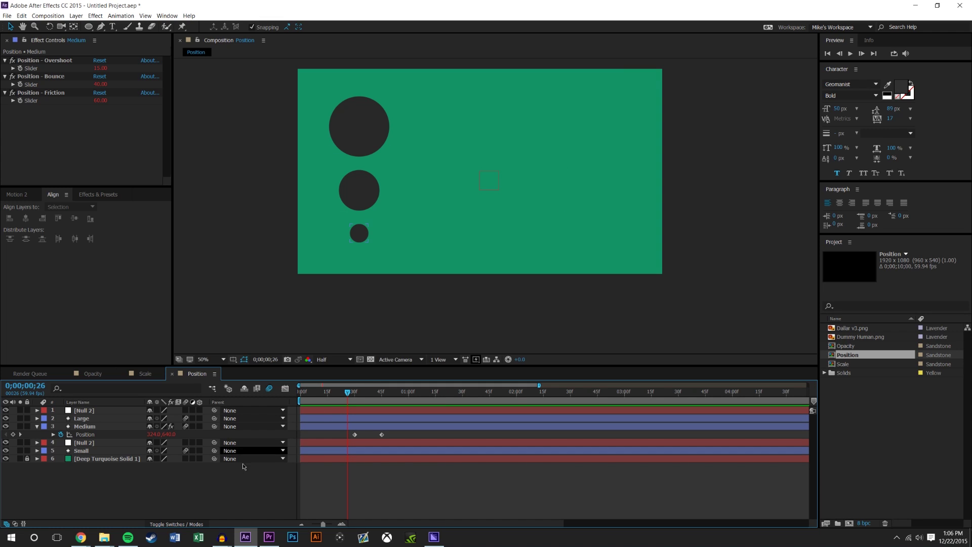
left_click(96, 443)
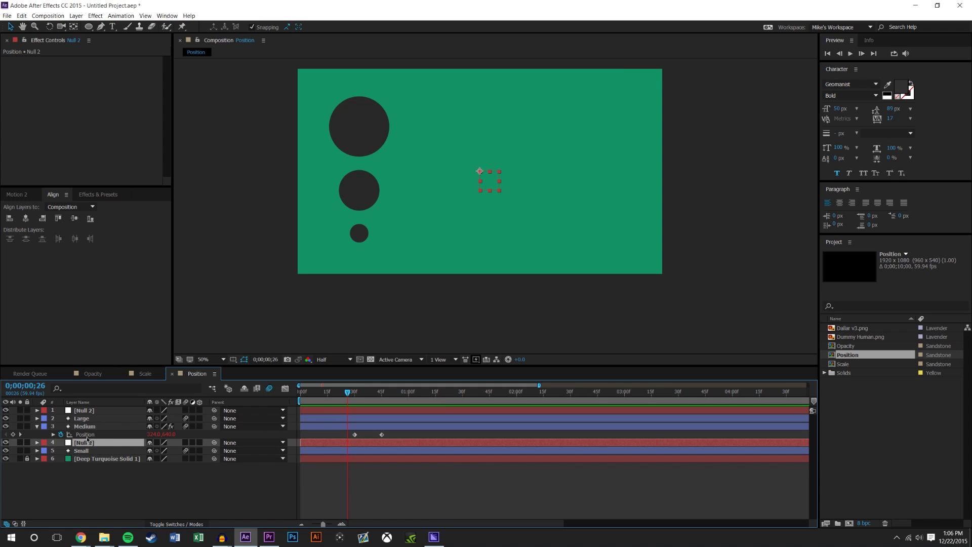
key("p")
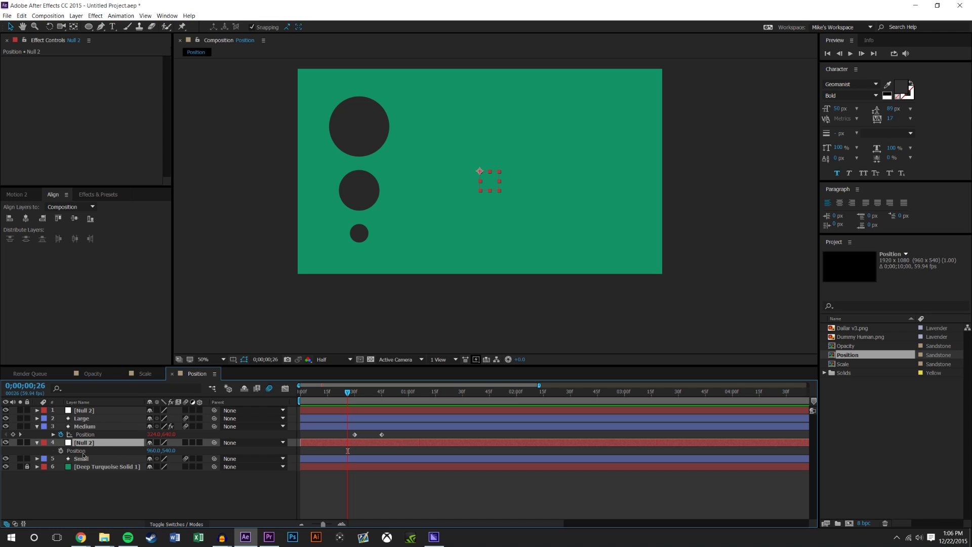
Add a Position expression to the lower Null 2, pick-whipped to Medium's Position, storing its X as temp
left_click(61, 451, "alt")
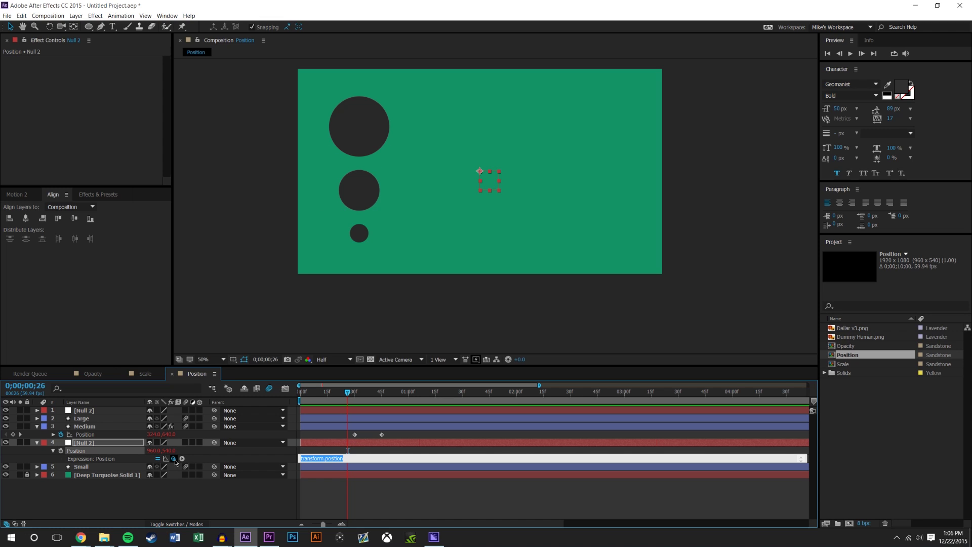
left_click_drag(176, 460, 164, 436)
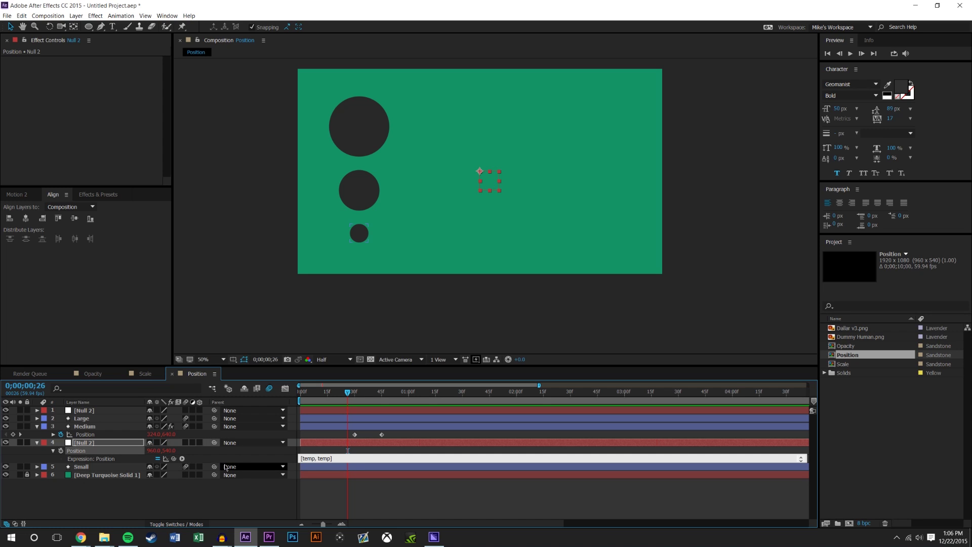
left_click(316, 494)
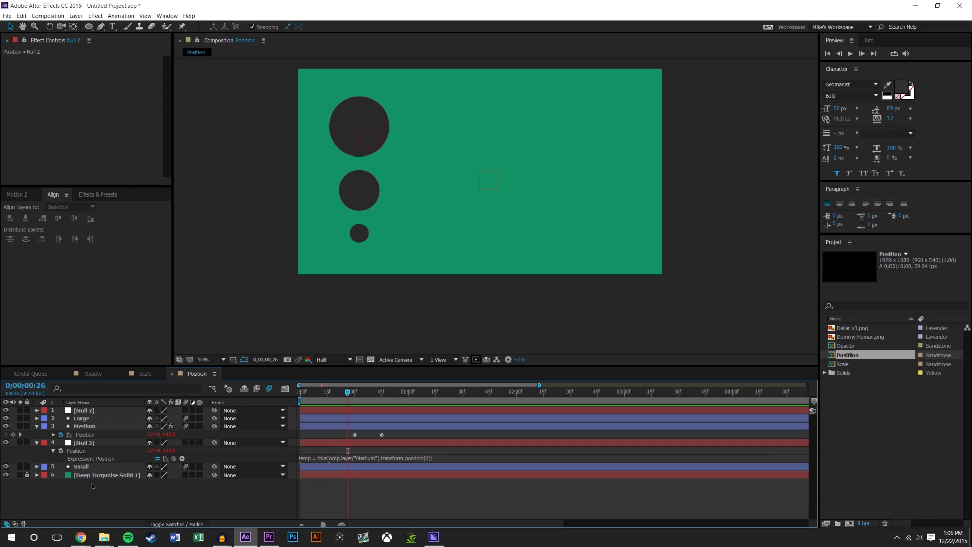
left_click(322, 462)
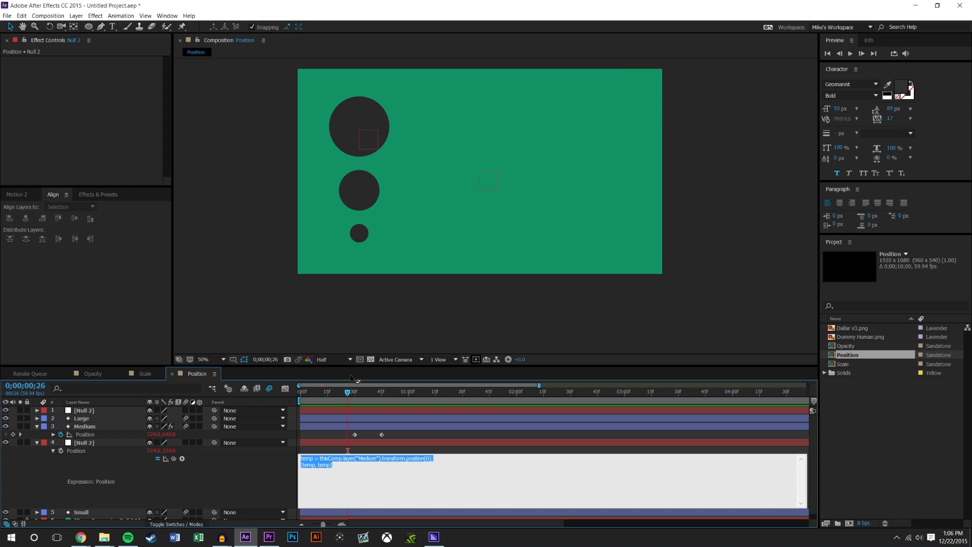
left_click_drag(353, 370, 353, 305)
left_click(306, 400)
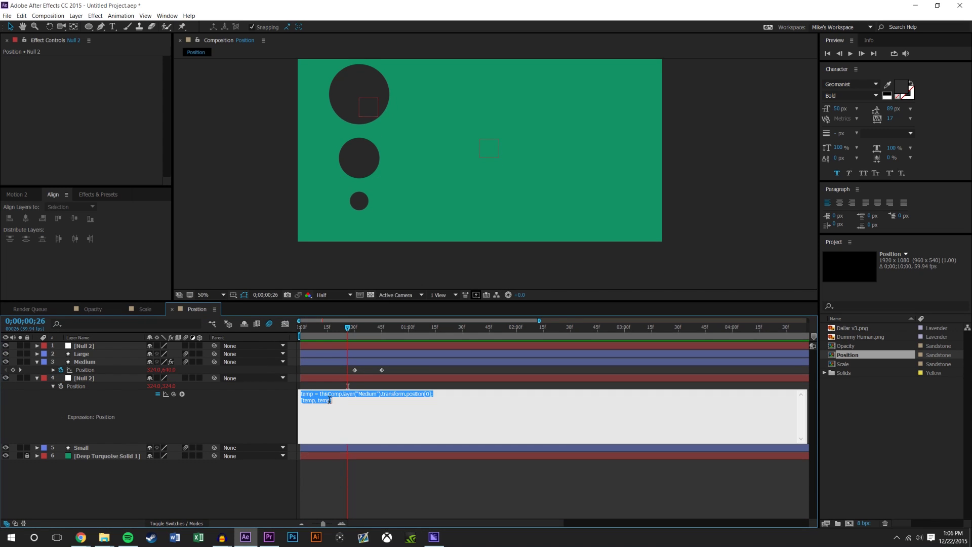
left_click(306, 400)
left_click_drag(331, 400, 318, 400)
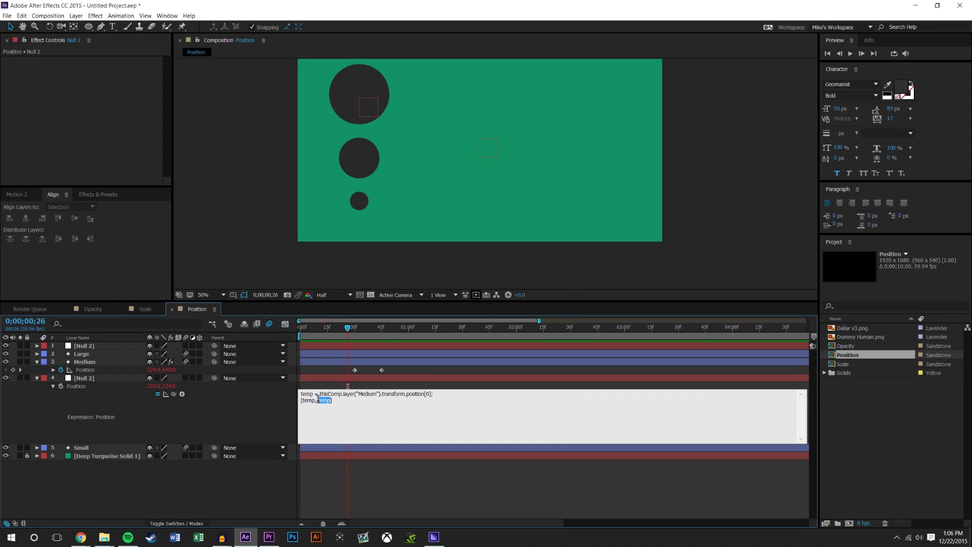
left_click(213, 398)
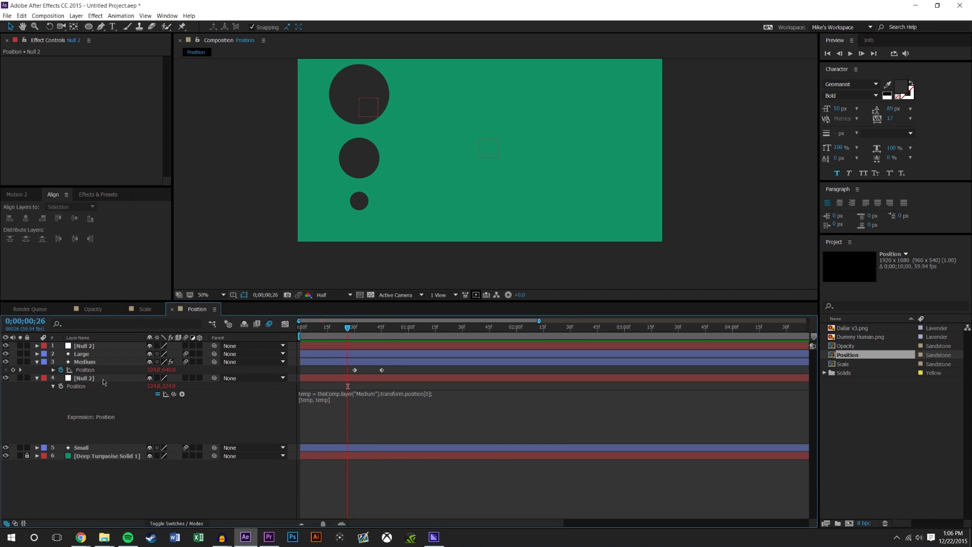
Change the expression to [temp, value[0]] and scrub to 0;00;01;16 to check the null's motion
left_click_drag(347, 326, 301, 326)
left_click(476, 211)
left_click(362, 516)
left_click(324, 397)
left_click_drag(332, 400, 318, 400)
type("value[0")
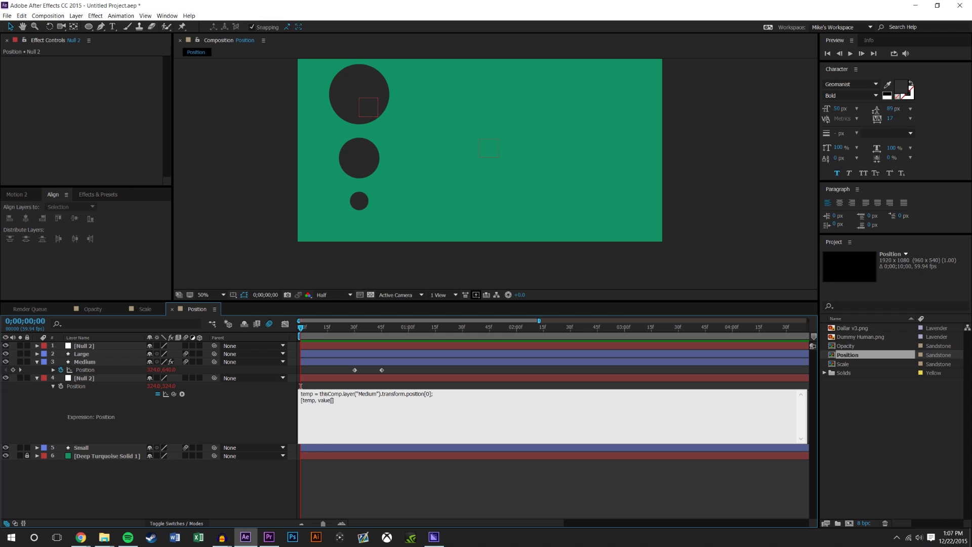
left_click(458, 467)
left_click_drag(330, 327, 301, 329)
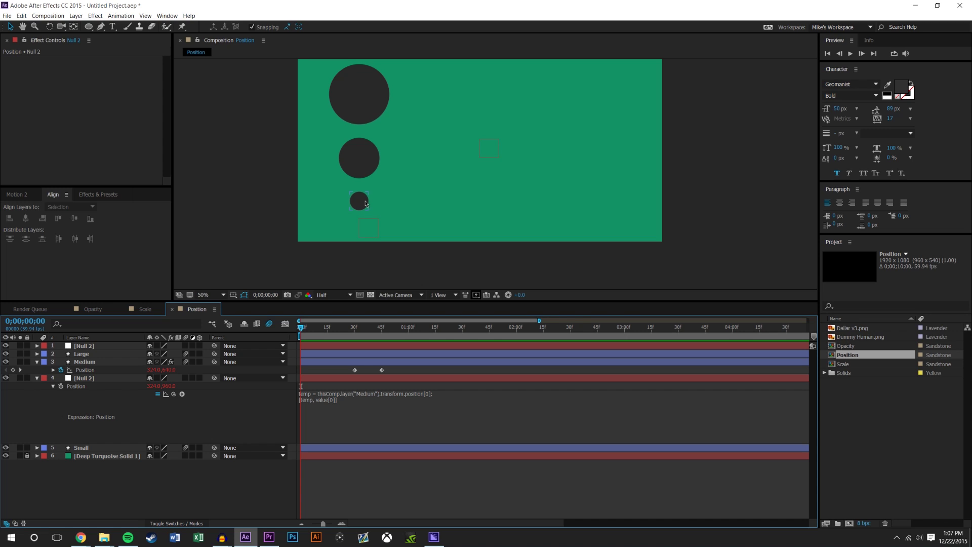
Scale the null's copied X so the expression reads [temp*1.4, value[0]], then scrub to check
left_click(312, 400)
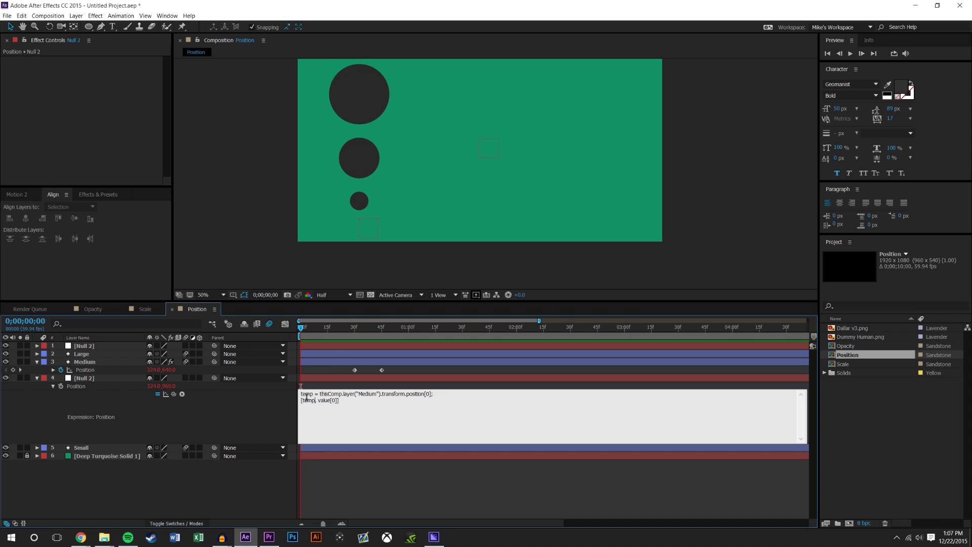
type("*1.4")
left_click(356, 348)
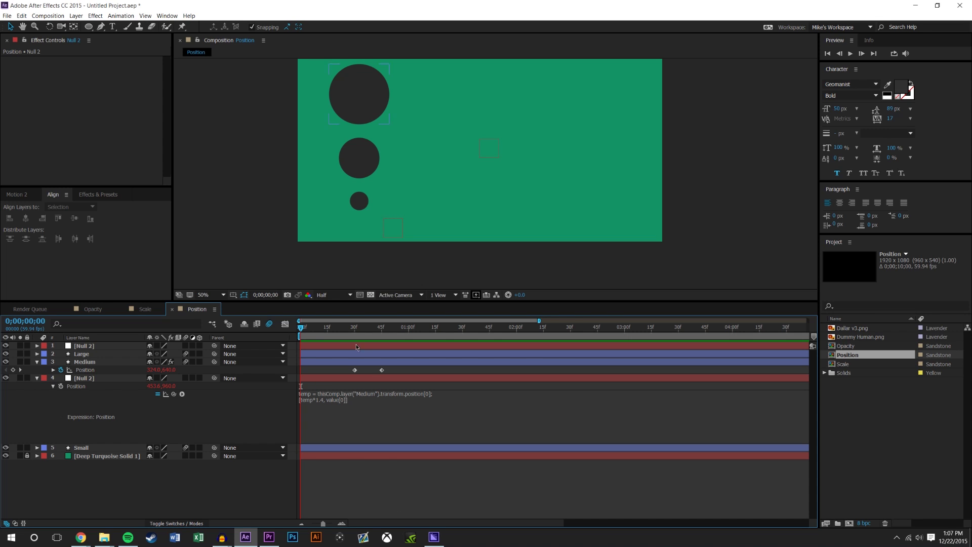
left_click_drag(352, 329, 300, 334)
Parent the Small circle to the lower Null 2 and play a preview of the motion
left_click_drag(214, 447, 101, 387)
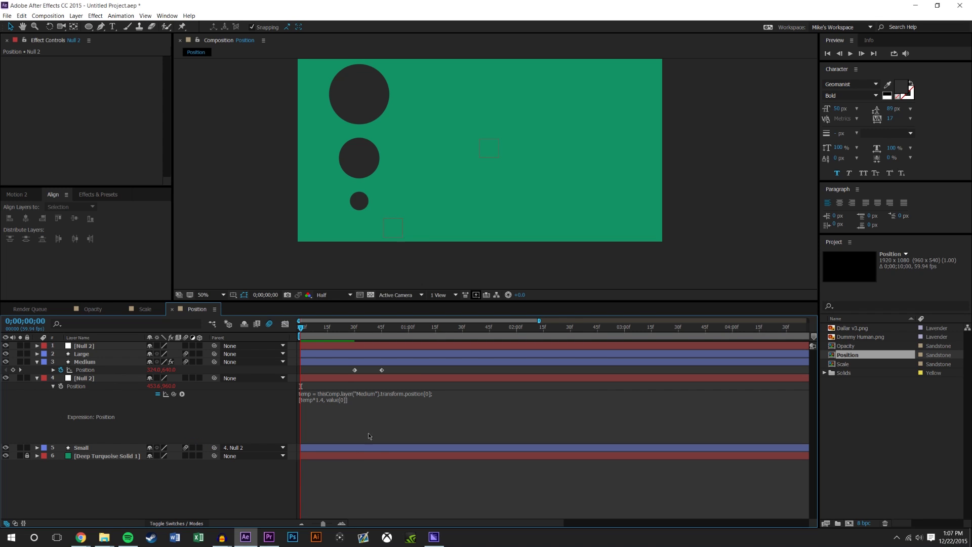
left_click(851, 54)
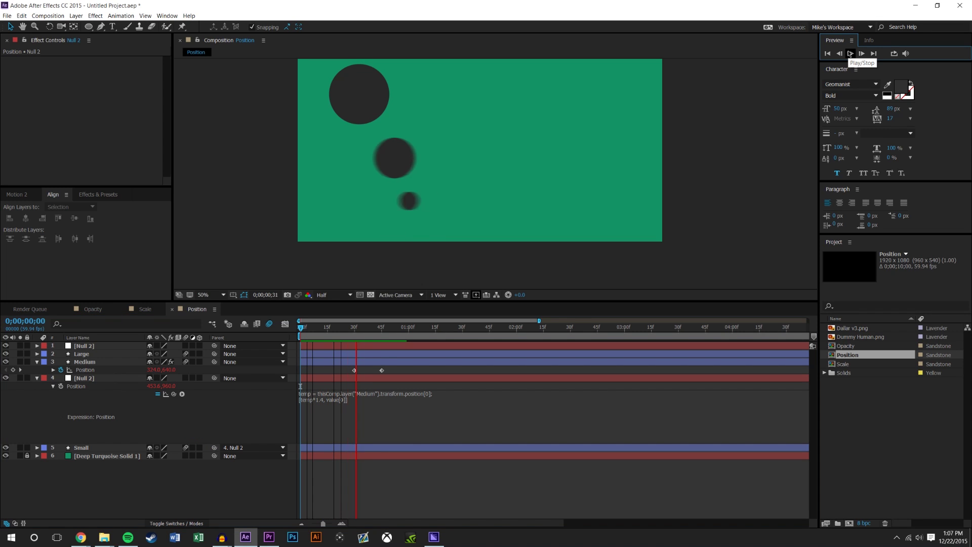
key("k")
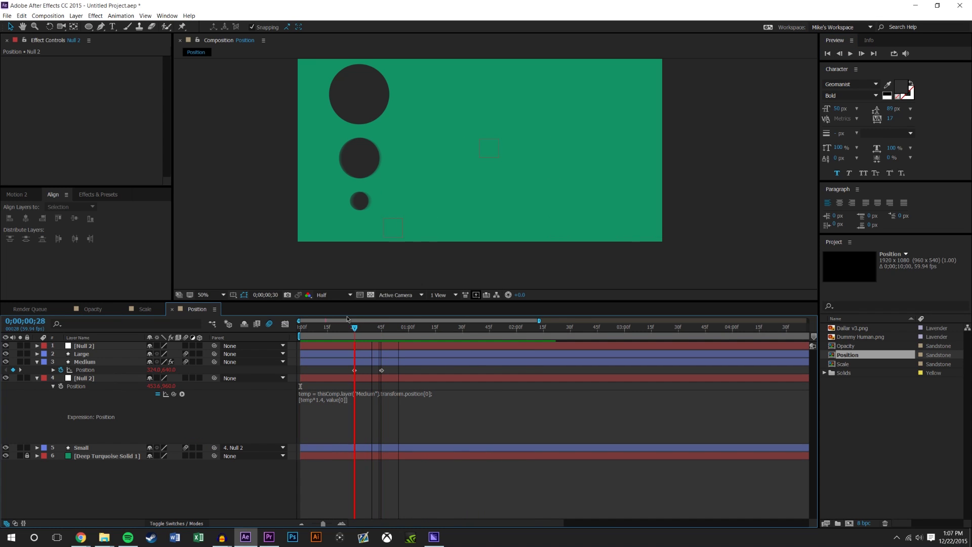
key("k")
key("space")
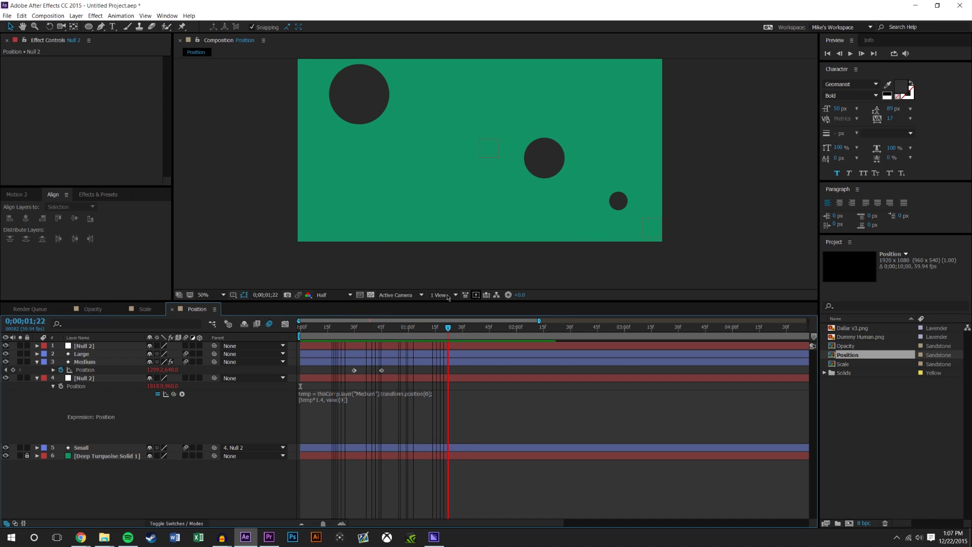
key("Home")
Collapse the open properties and show the upper Null 2's and Medium's Position rows
left_click(36, 378)
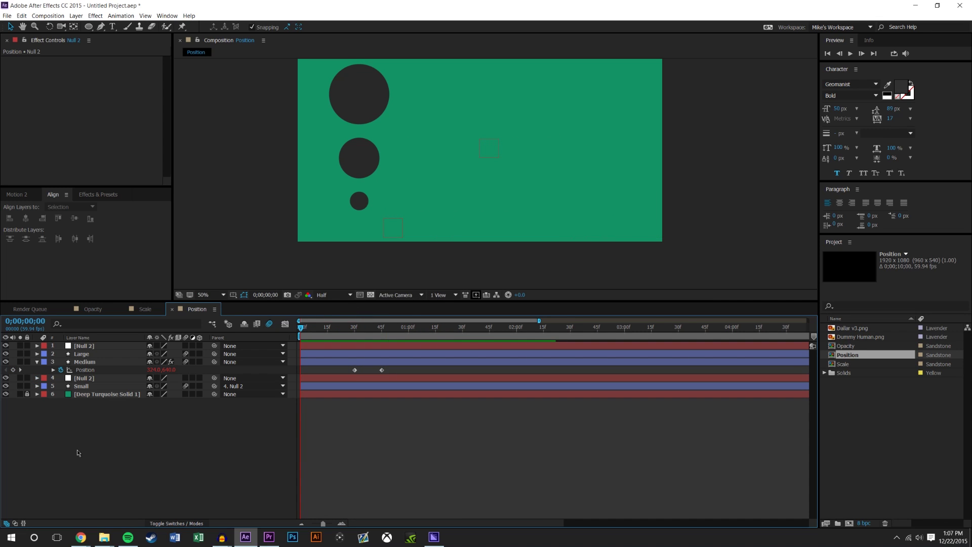
left_click(37, 361)
left_click(84, 345)
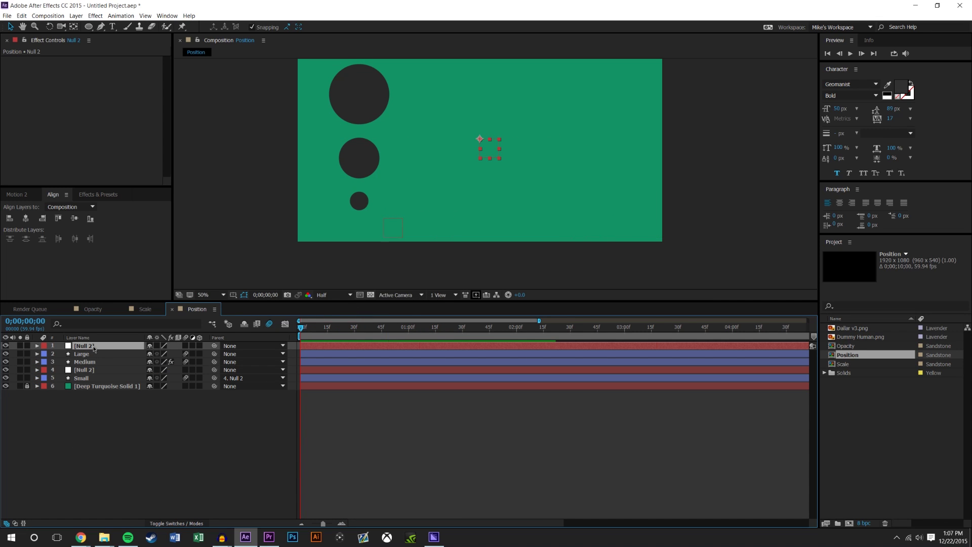
key("p")
left_click(90, 374)
key("p")
left_click(136, 357)
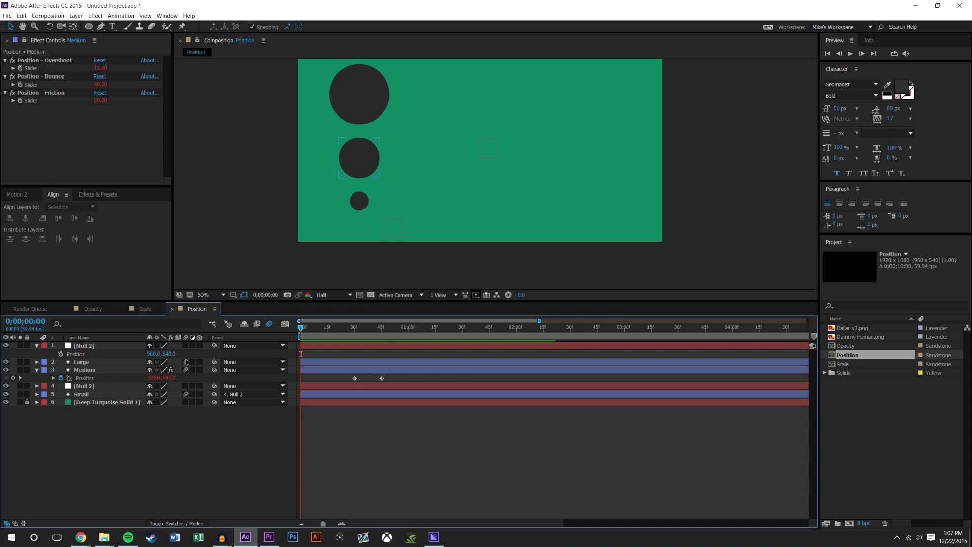
Give the upper Null 2 the expression [temp*.6, value] from Medium's X, and parent the Large circle to it
left_click(61, 353, "alt")
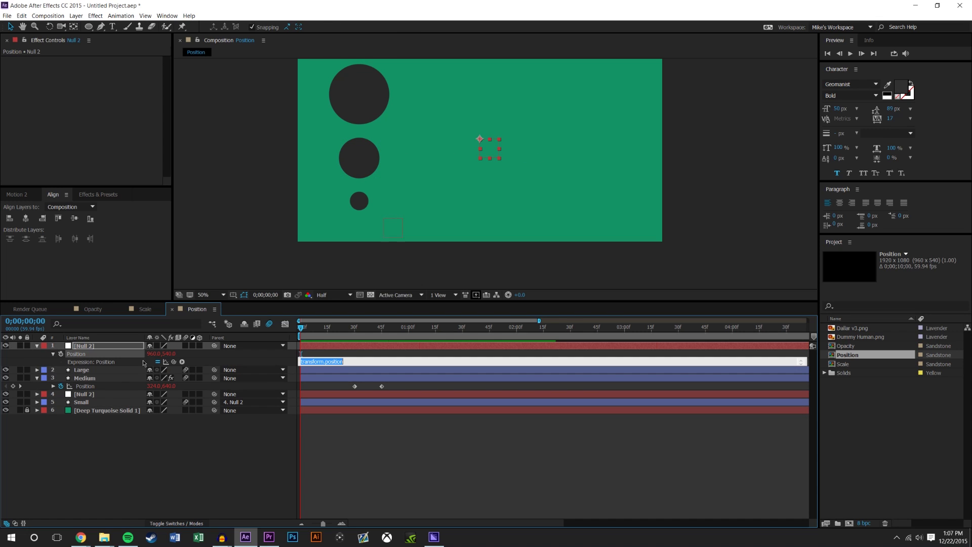
left_click_drag(174, 362, 167, 388)
left_click(315, 361)
type("*.6, temp]")
left_click_drag(339, 362, 326, 362)
type("value[0]]")
left_click(178, 454)
left_click_drag(214, 369, 105, 346)
left_click_drag(311, 330, 470, 362)
Move Medium's second Position keyframe later, to about one second, previewing the slower slide
key("Home")
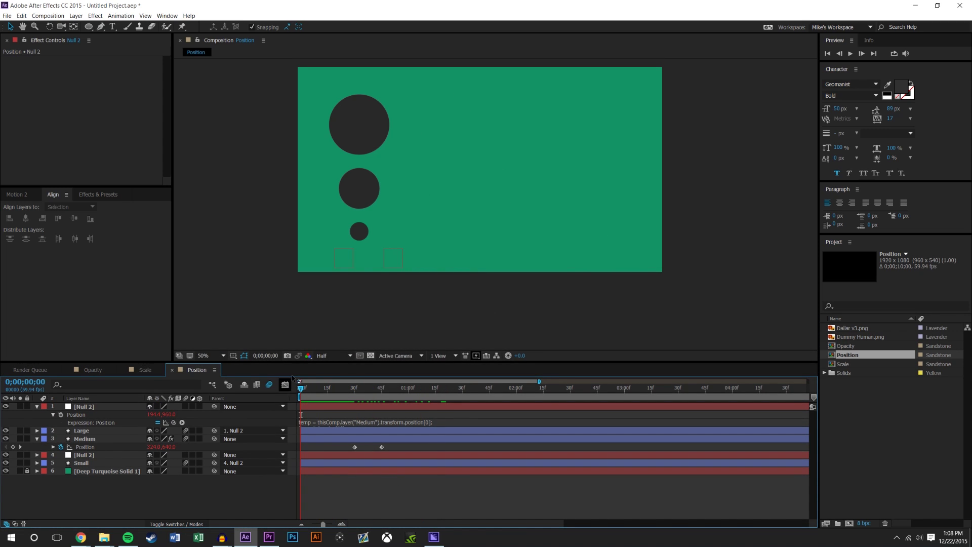
left_click(859, 53)
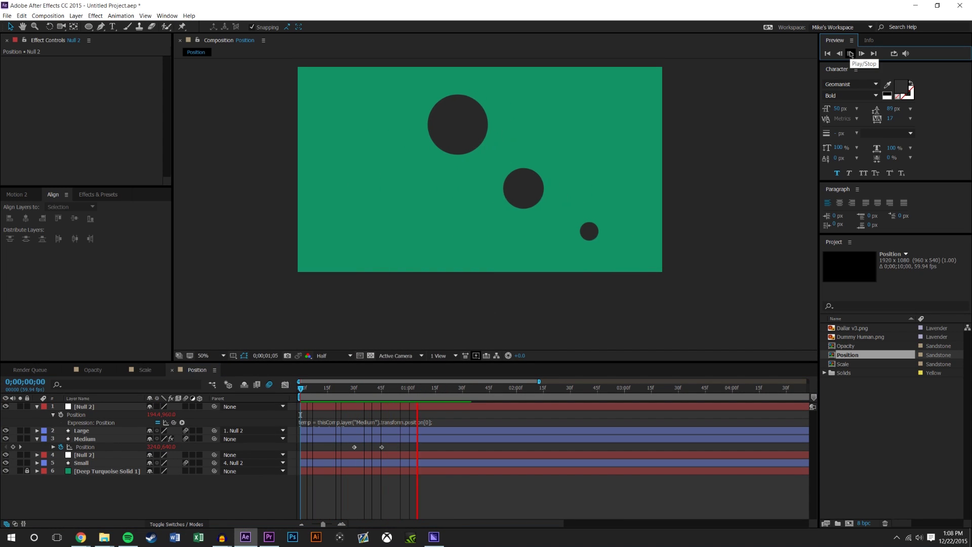
mouse_move(416, 388)
left_mouse_down()
mouse_move(403, 388)
mouse_move(428, 388)
left_mouse_up()
left_click_drag(385, 449, 364, 450)
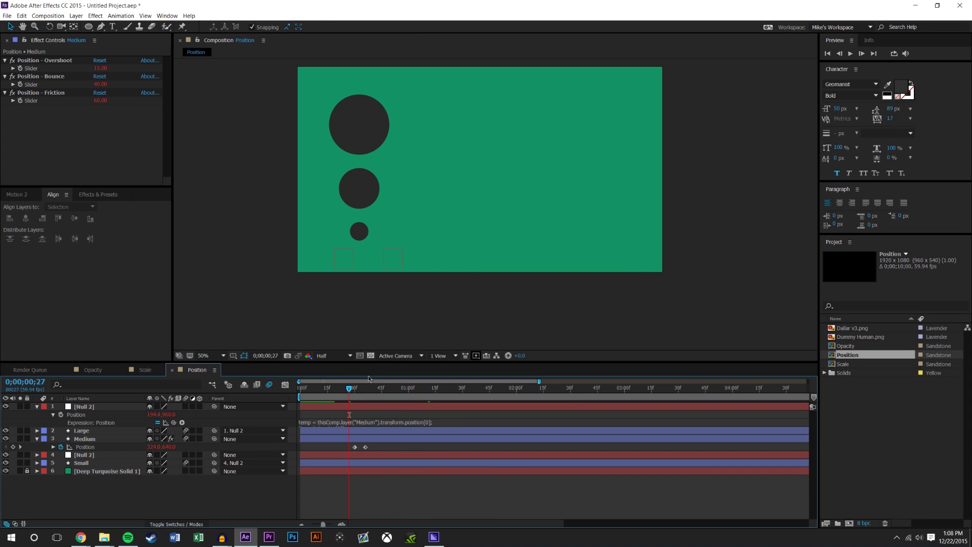
left_click(851, 54)
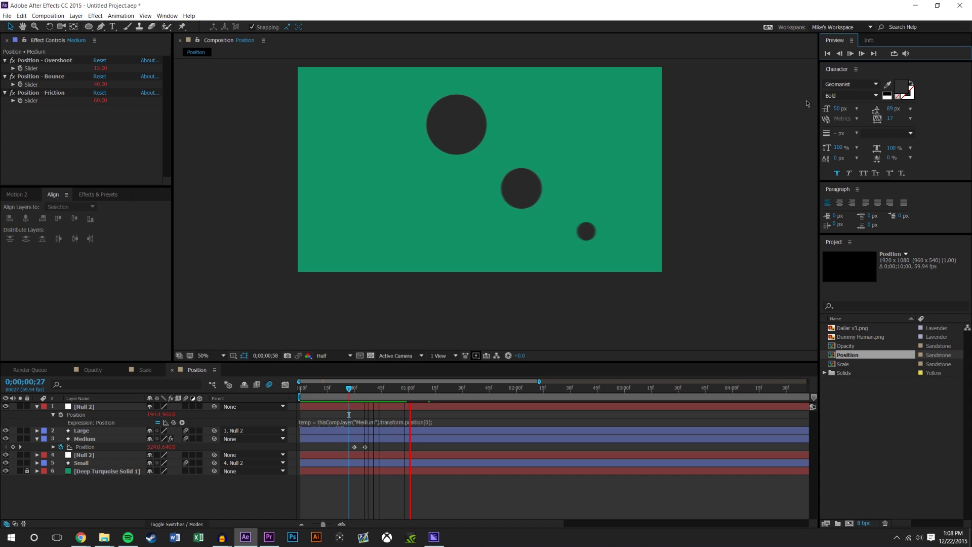
left_click_drag(366, 449, 411, 447)
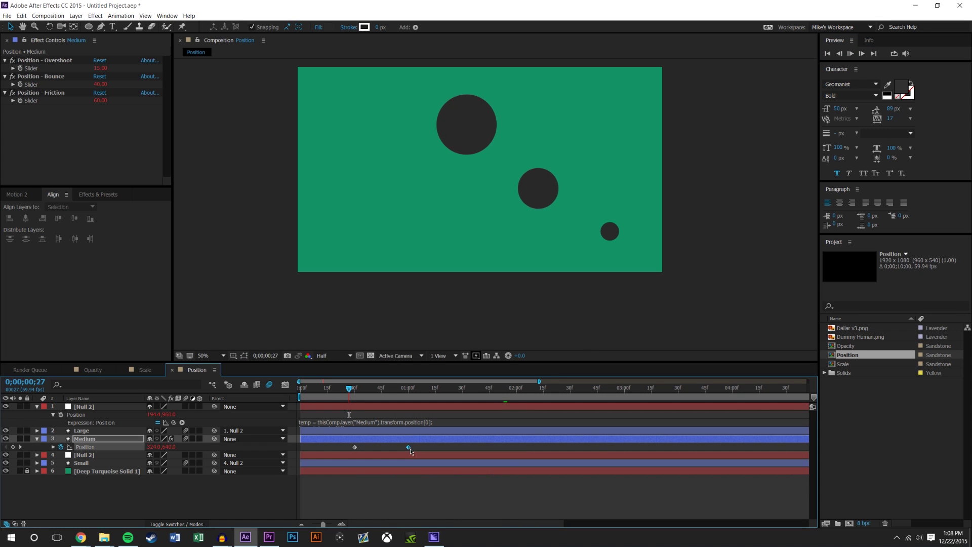
left_click(850, 54)
left_click(851, 54)
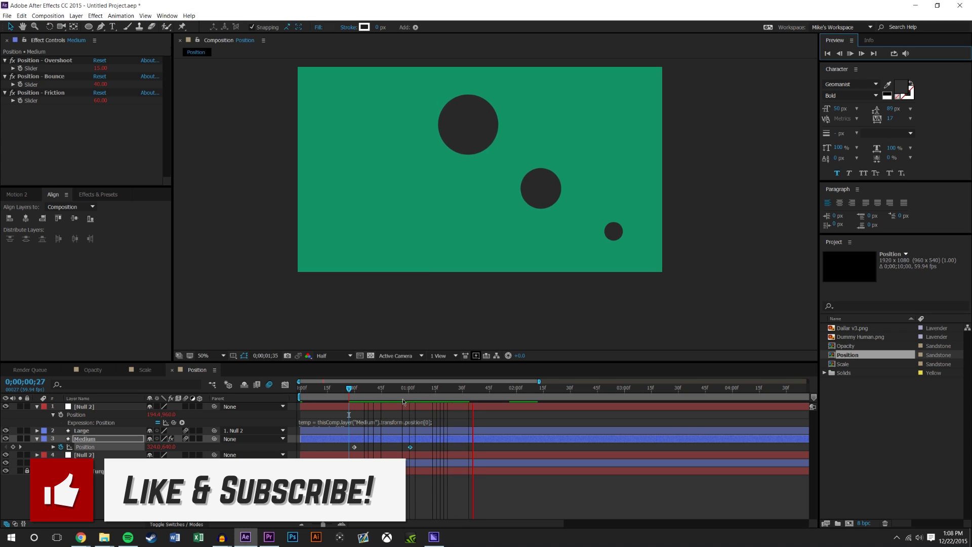
key("space")
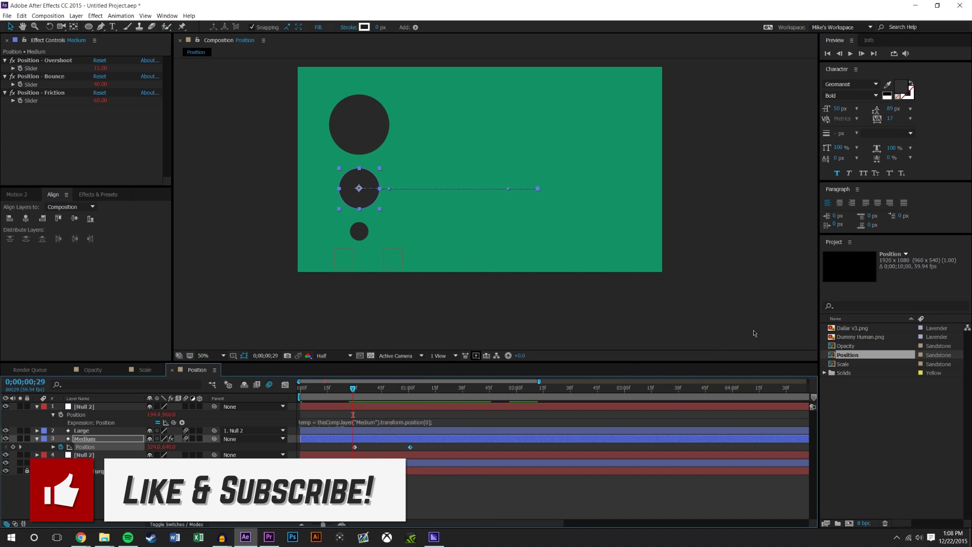